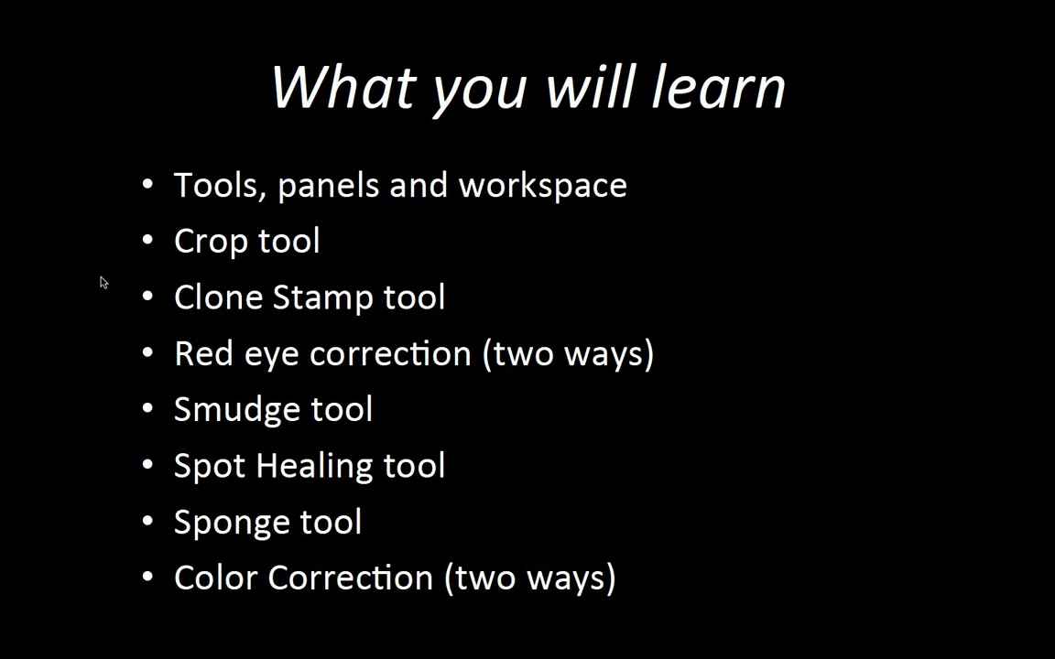
Switch to Adobe Photoshop Elements 12 and launch its Photo Editor.
{"action": "key", "text": "super+Tab"}
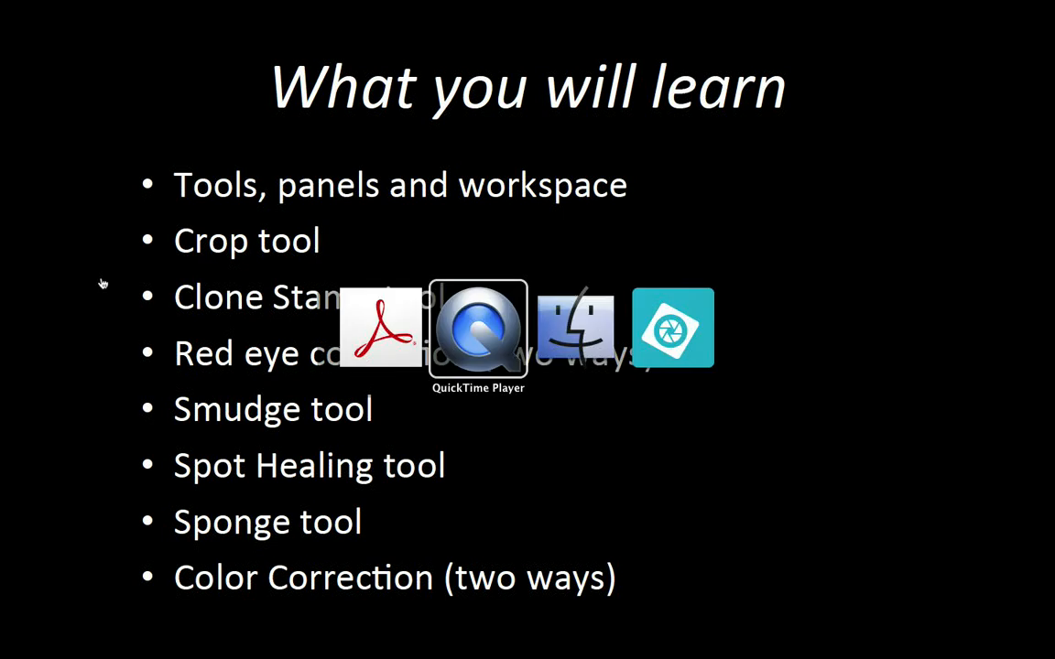
{"action": "key", "text": "super+Tab"}
{"action": "key", "text": "super+Tab"}
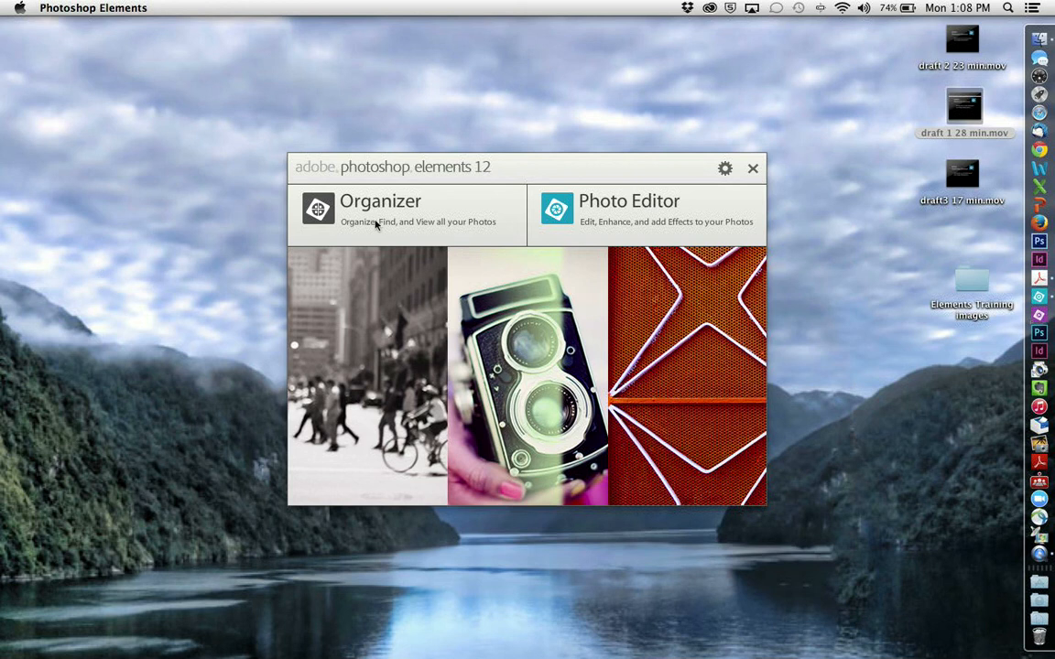
{"action": "left_click", "coordinate": [602, 203]}
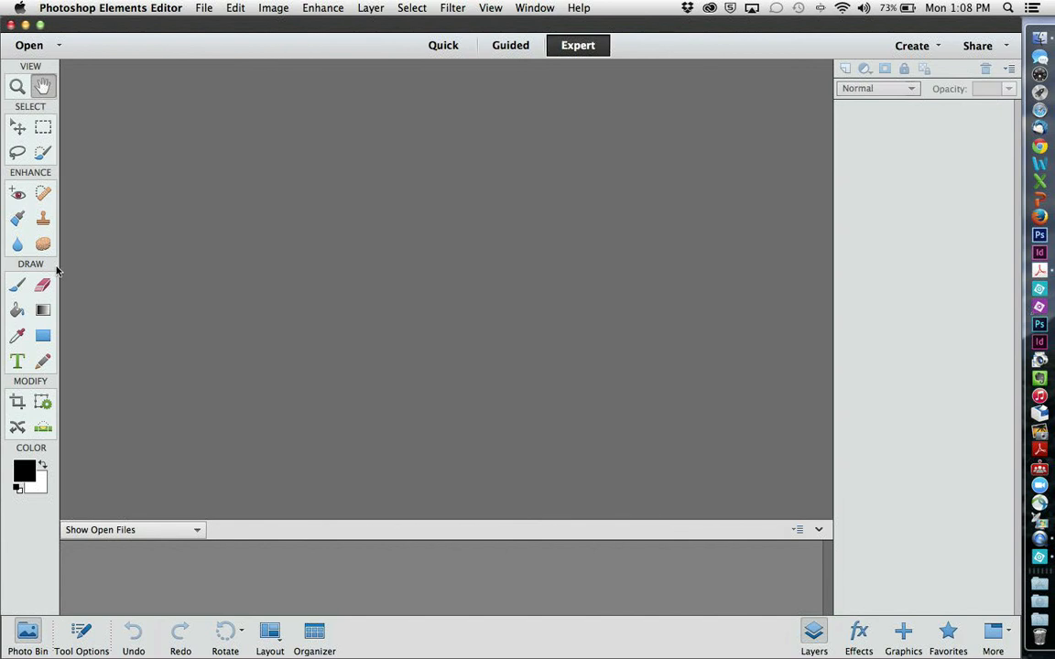
{"action": "left_click", "coordinate": [17, 362]}
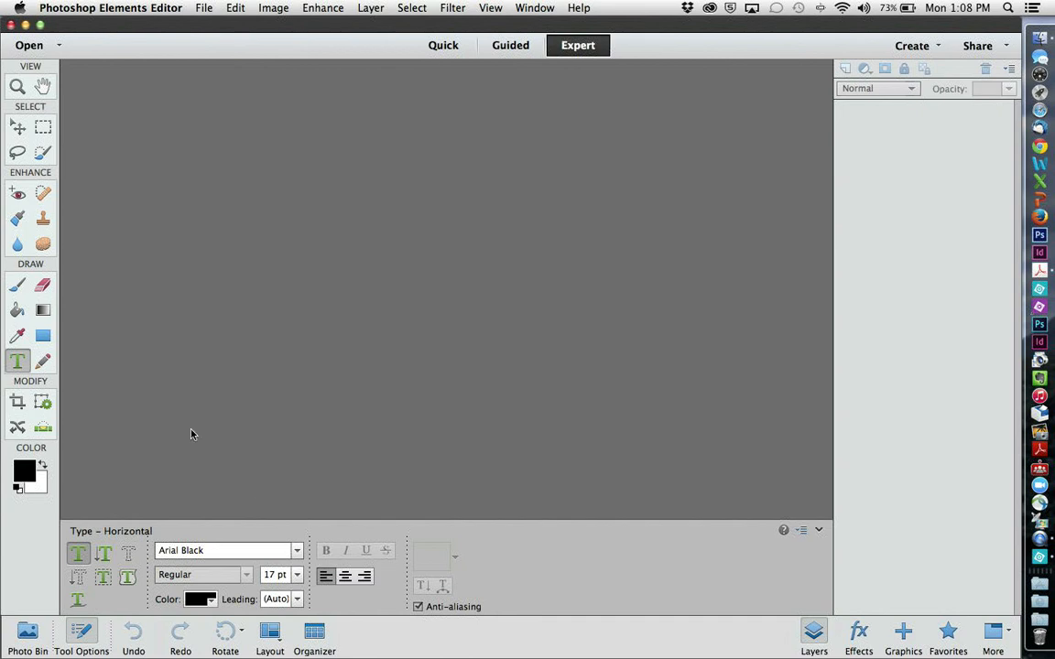
{"action": "left_click", "coordinate": [17, 286]}
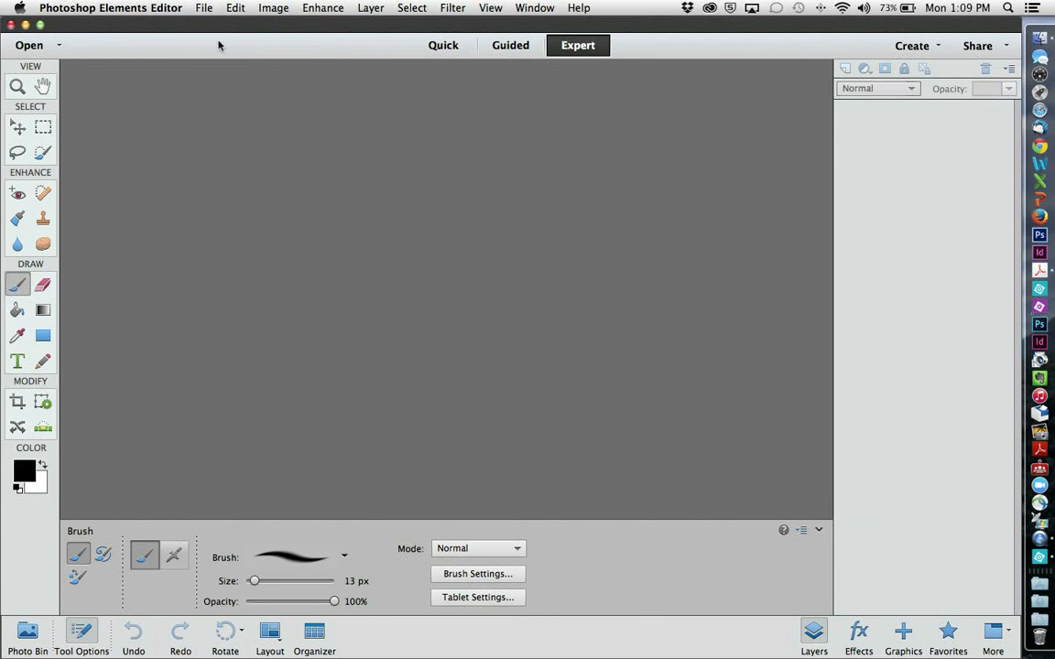
Open bride_groom.jpg from the Elements Training images folder.
{"action": "left_click", "coordinate": [200, 8]}
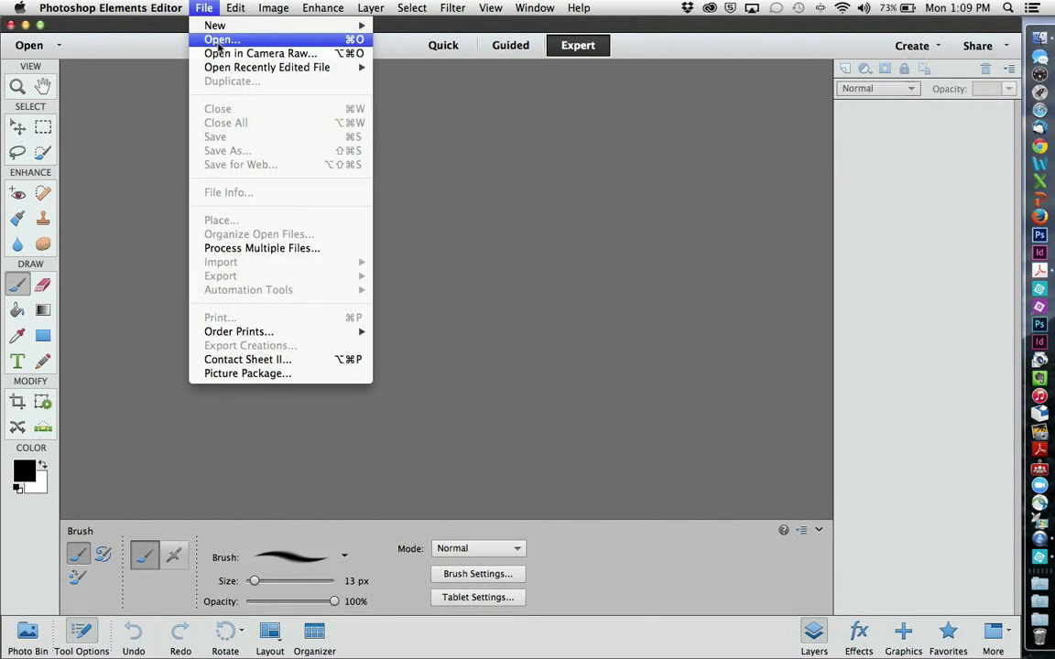
{"action": "left_click", "coordinate": [198, 39]}
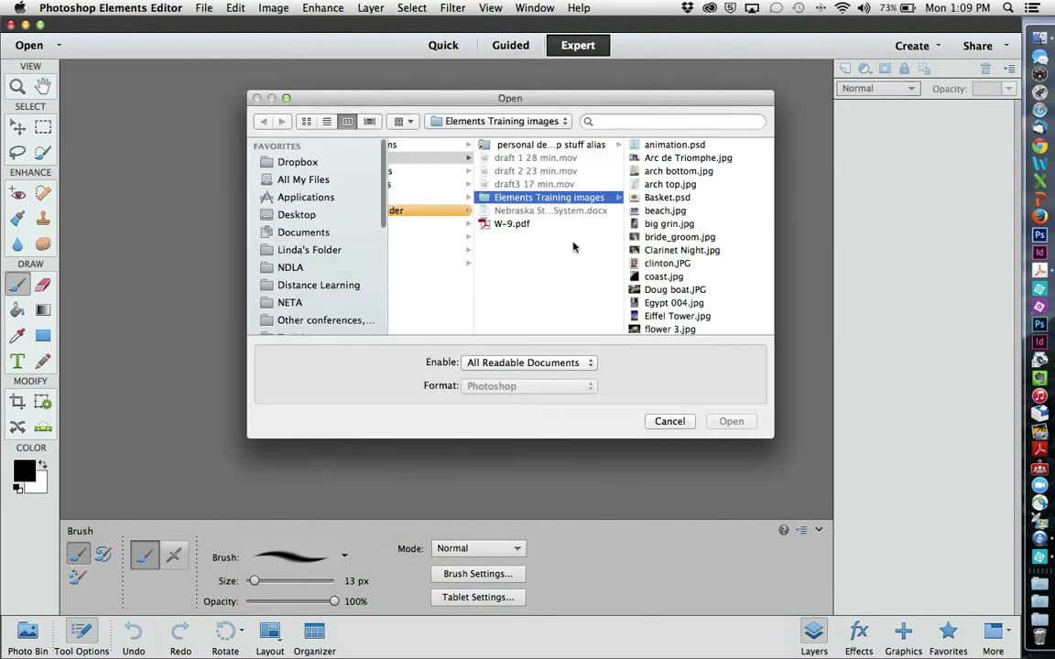
{"action": "left_click", "coordinate": [645, 237]}
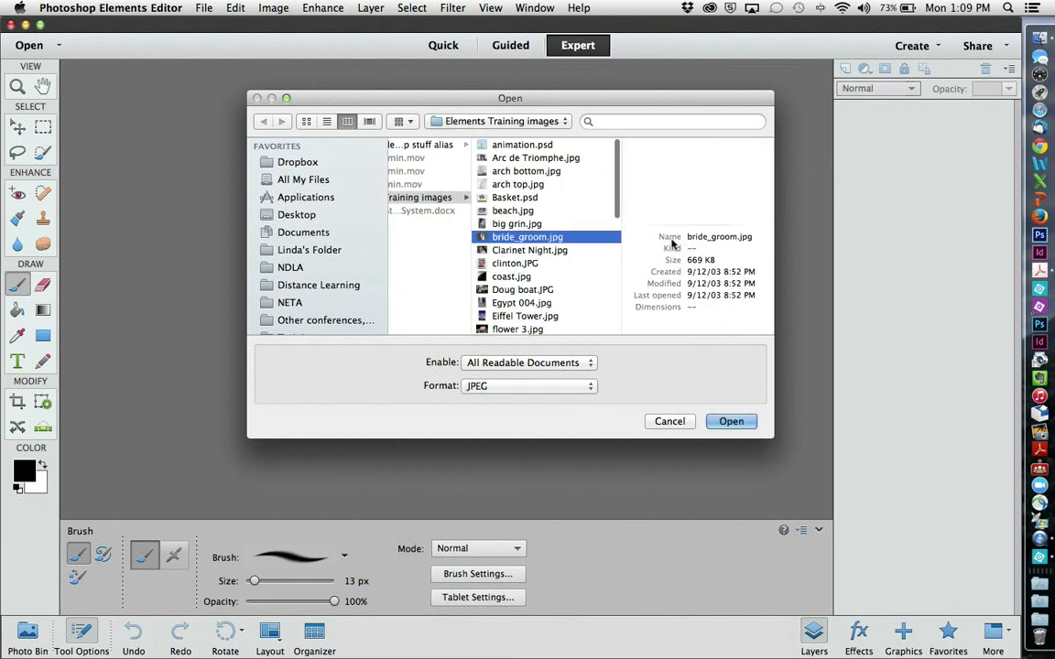
{"action": "left_click", "coordinate": [731, 422]}
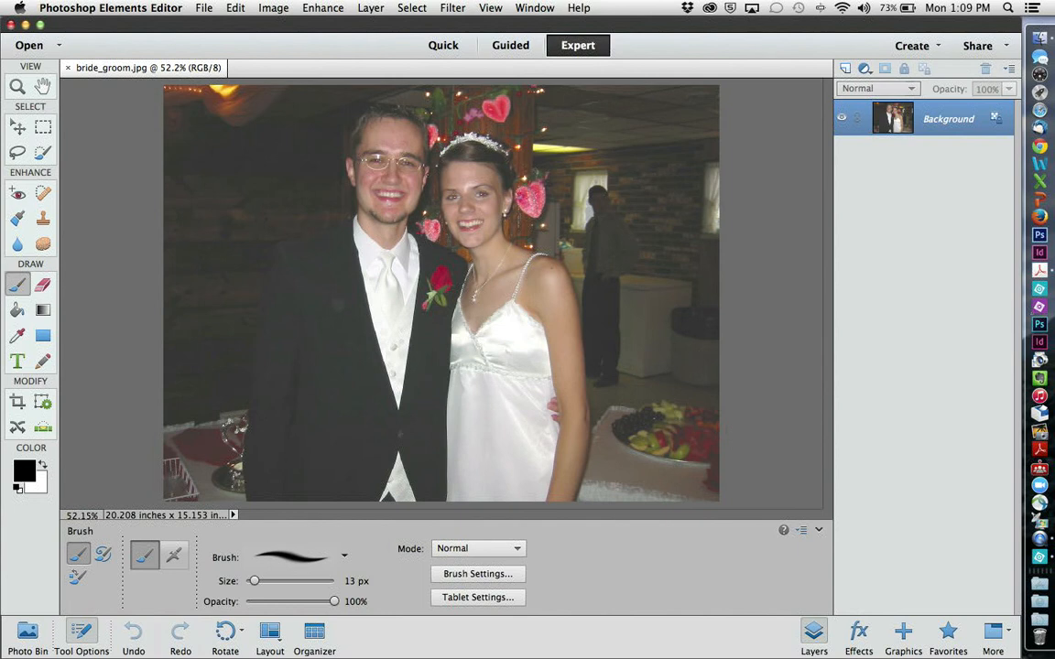
Duplicate the wedding photo as "bride_groom copy", view the original, and return to the copy for editing.
{"action": "left_click", "coordinate": [203, 8]}
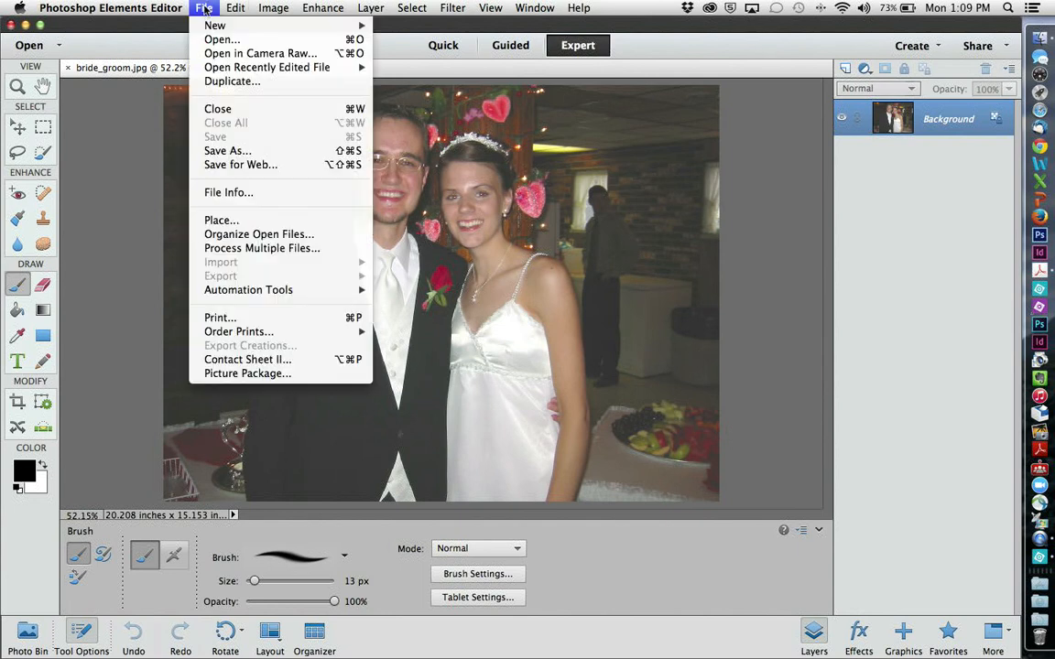
{"action": "left_click", "coordinate": [216, 82]}
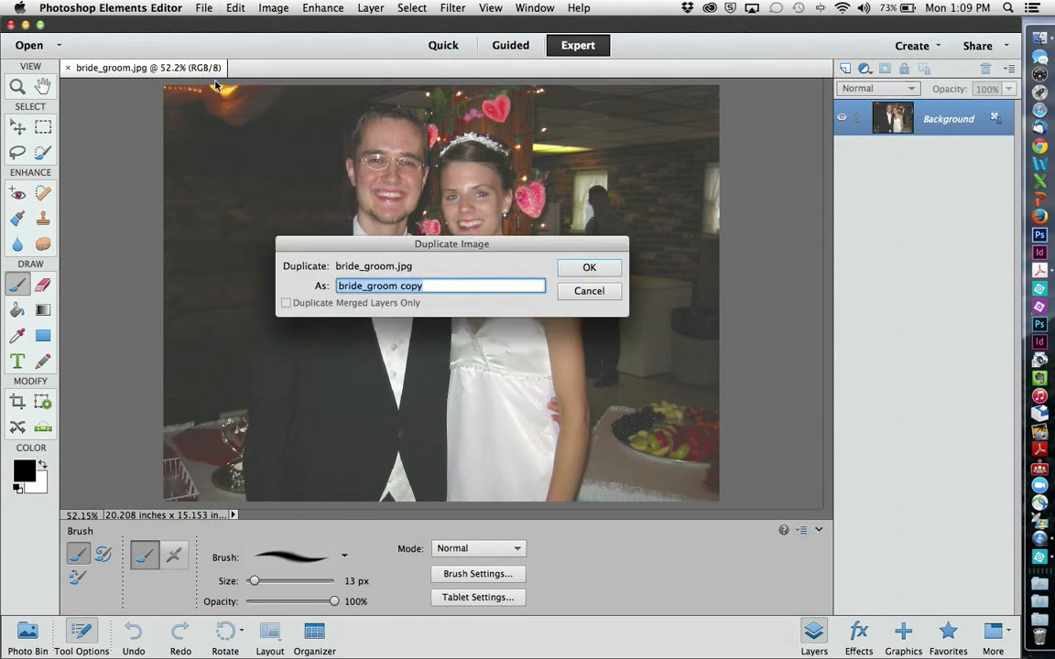
{"action": "left_click", "coordinate": [586, 268]}
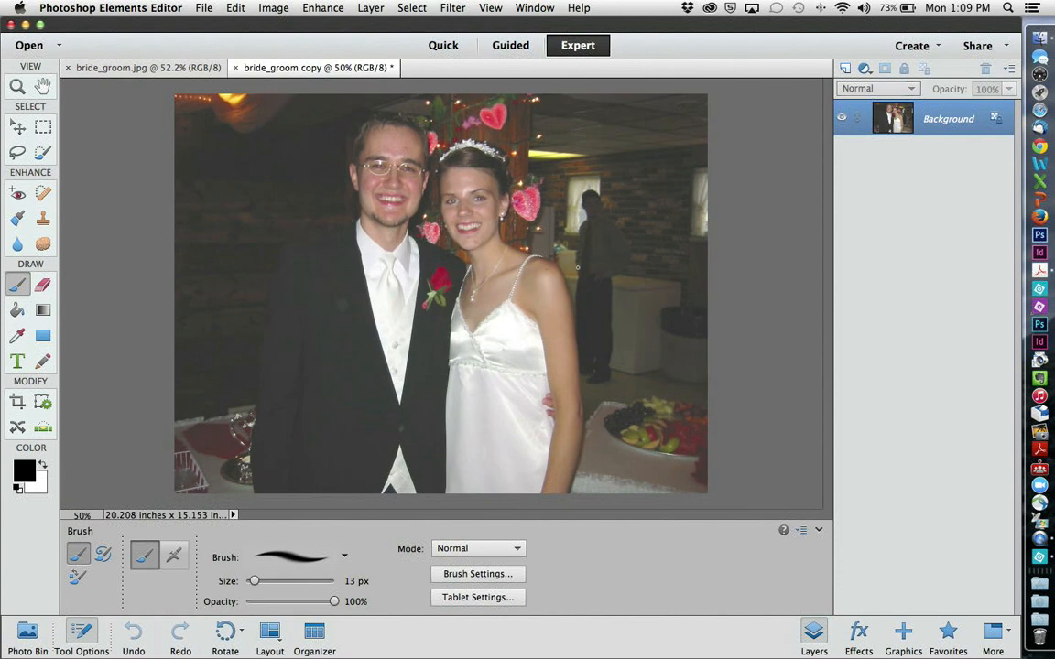
{"action": "left_click", "coordinate": [132, 67]}
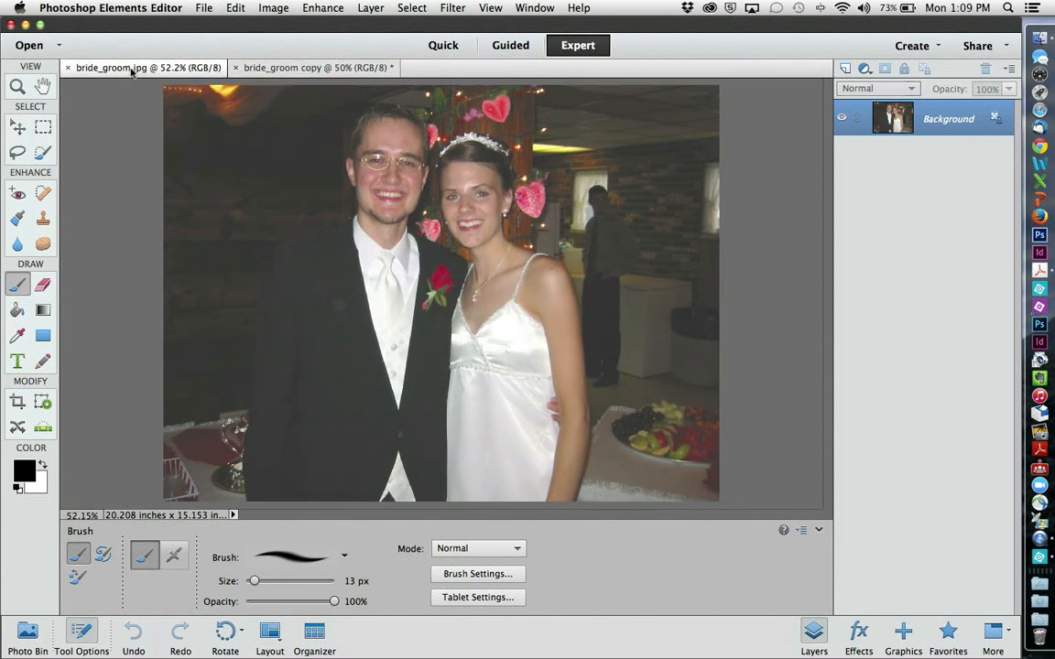
{"action": "left_click", "coordinate": [305, 70]}
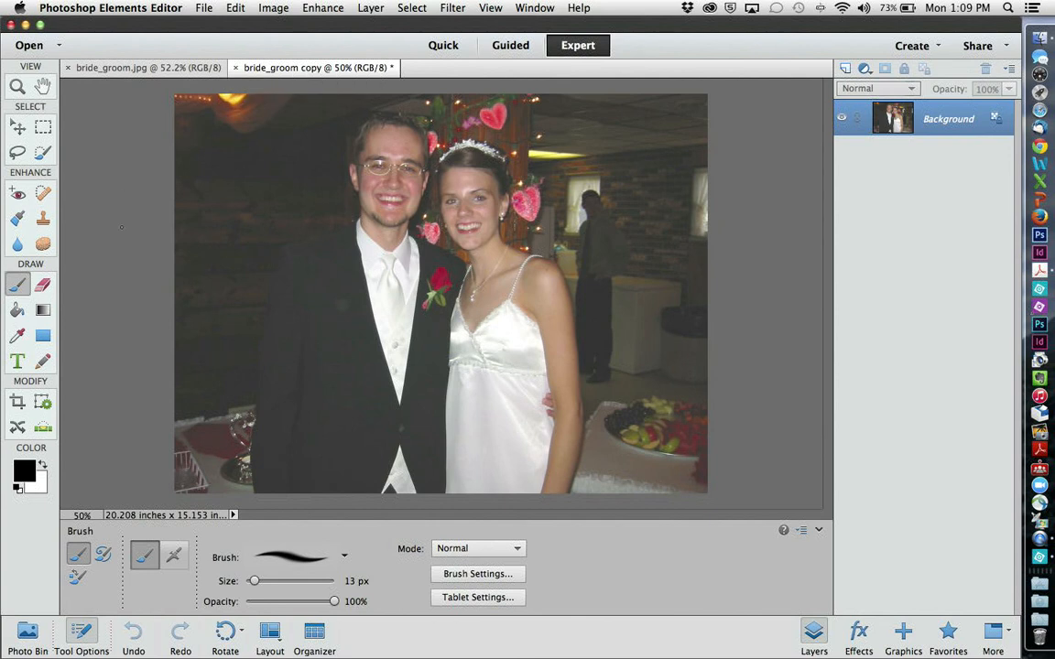
Apply Auto Smart Fix to the copy and crop it around the couple to about 12.3 by 15.2 inches, with no ratio restriction.
{"action": "left_click", "coordinate": [332, 8]}
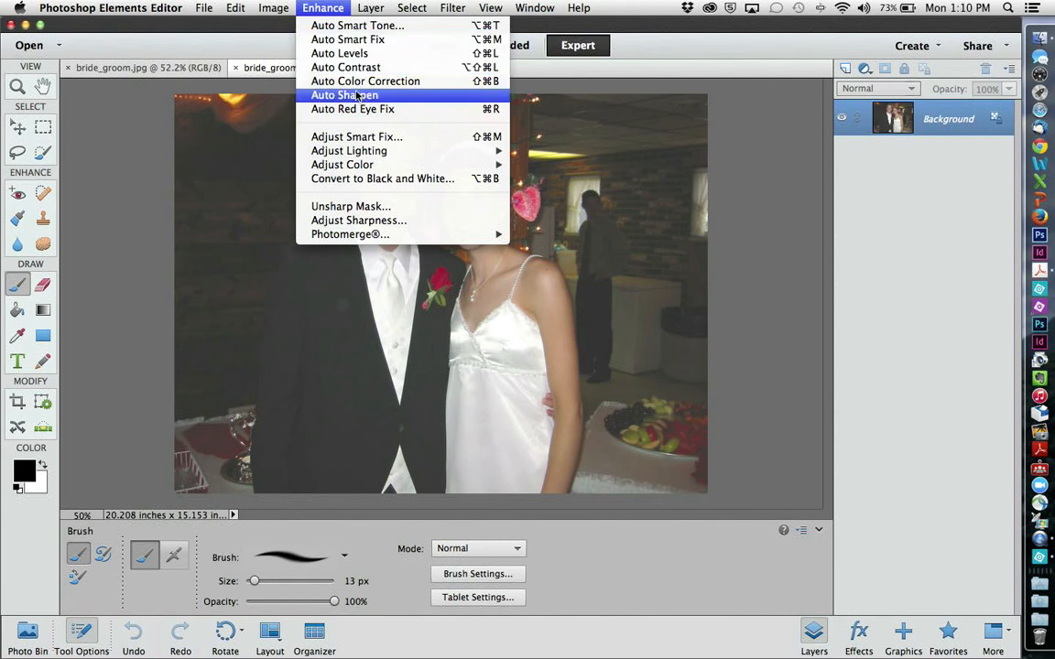
{"action": "left_click", "coordinate": [360, 40]}
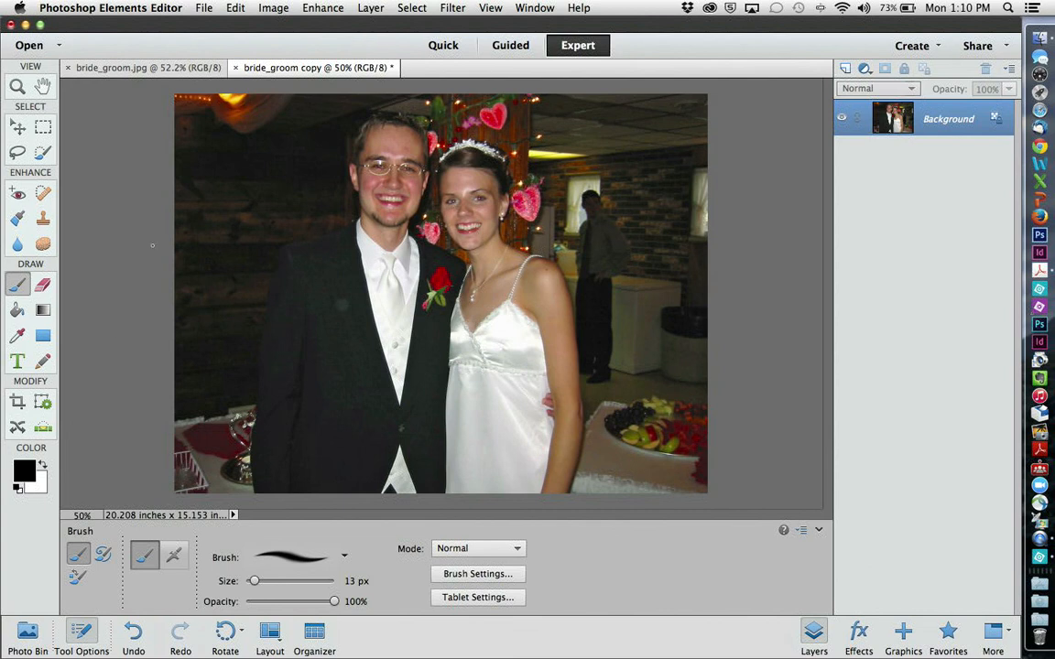
{"action": "left_click", "coordinate": [19, 402]}
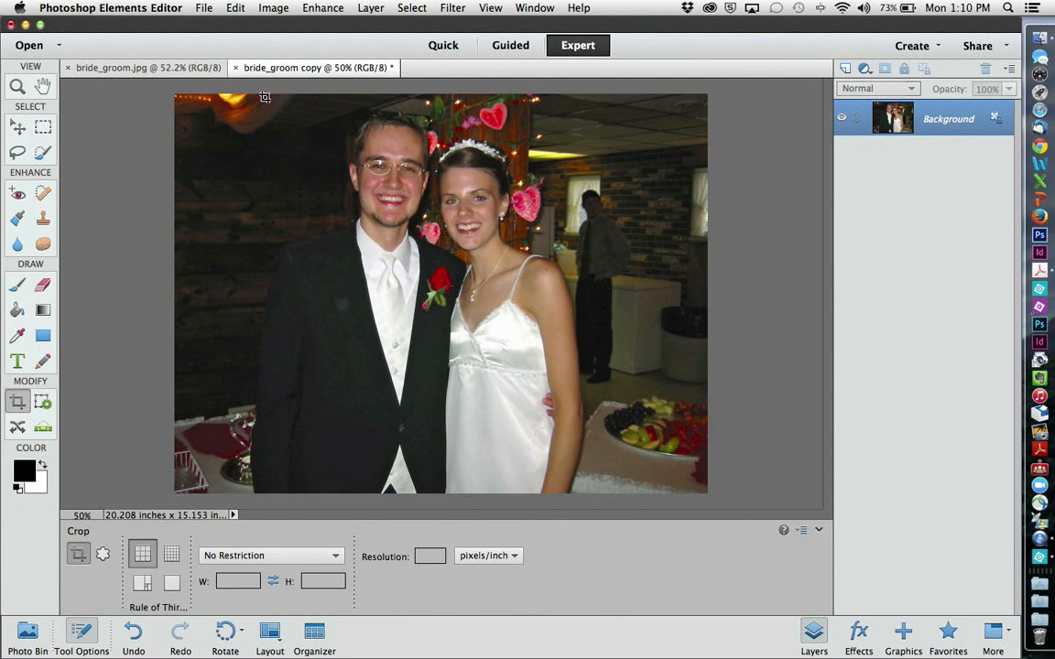
{"action": "left_click_drag", "start_coordinate": [264, 96], "coordinate": [587, 494]}
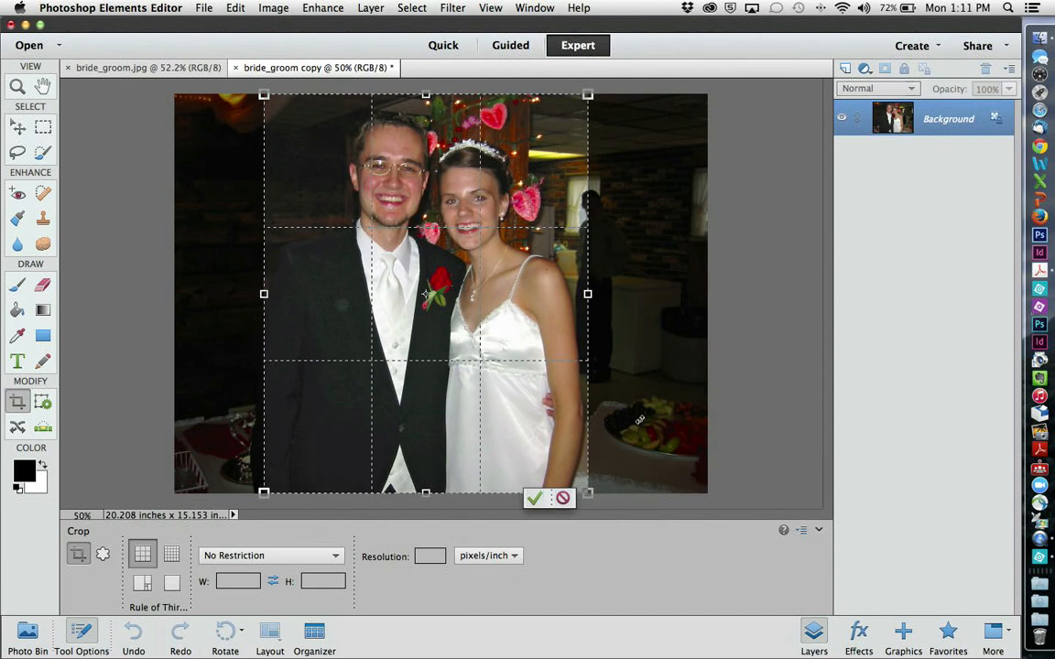
{"action": "key", "text": "Return"}
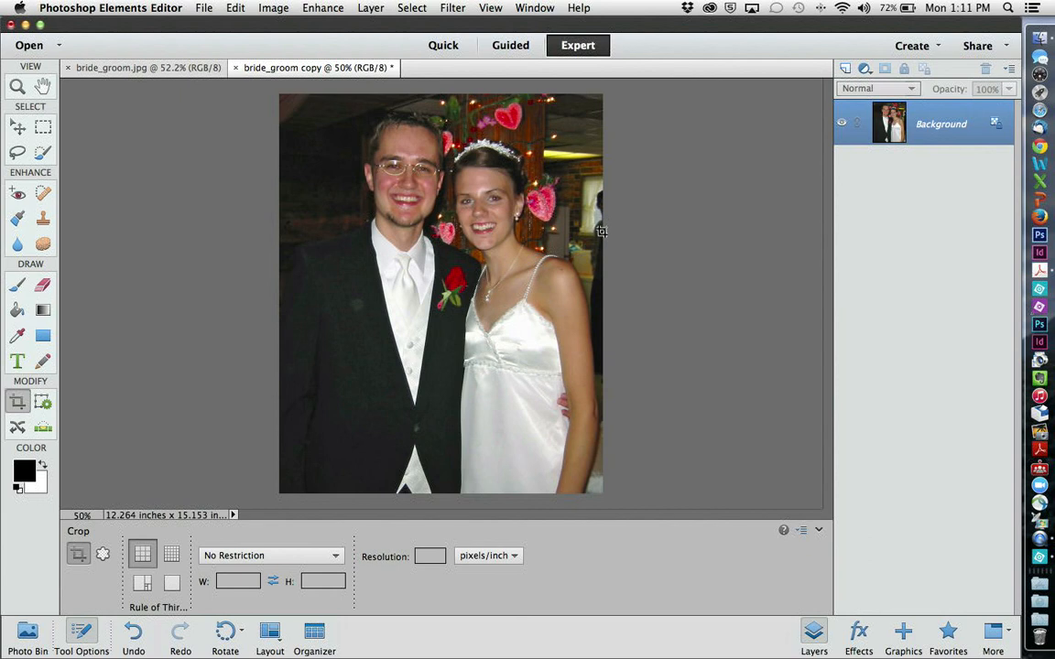
Choose the Clone Stamp tool and set its brush size to 50 px.
{"action": "left_click", "coordinate": [46, 225]}
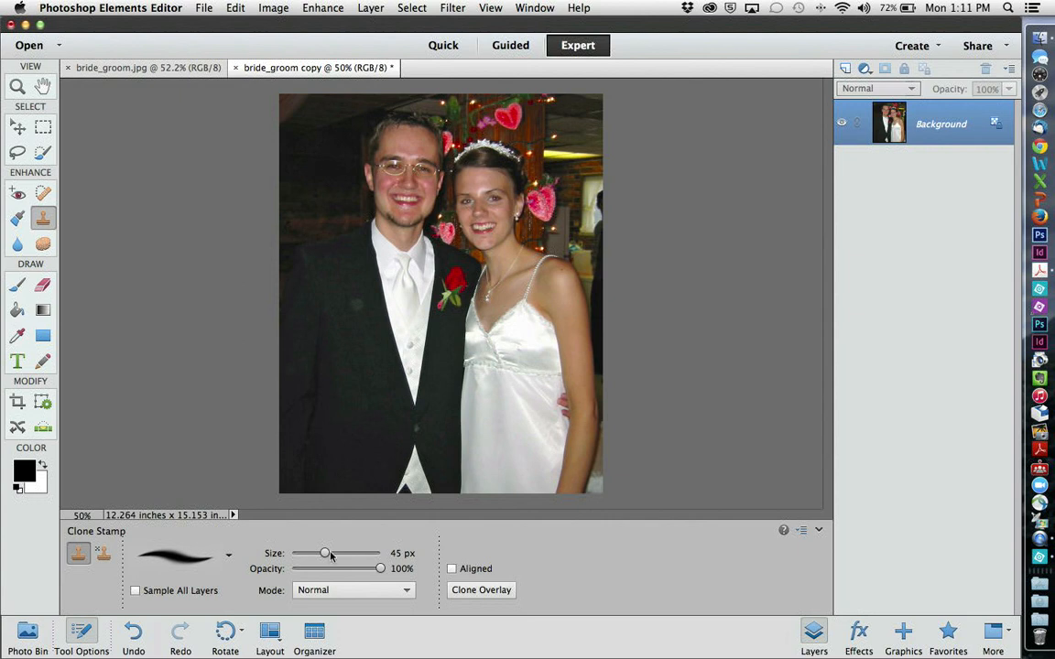
{"action": "mouse_move", "coordinate": [325, 556]}
{"action": "left_mouse_down"}
{"action": "mouse_move", "coordinate": [339, 557]}
{"action": "mouse_move", "coordinate": [322, 556]}
{"action": "left_mouse_up"}
{"action": "key", "text": "bracketleft"}
{"action": "key", "text": "bracketleft"}
{"action": "key", "text": "bracketright"}
{"action": "key", "text": "bracketright"}
{"action": "key", "text": "bracketright"}
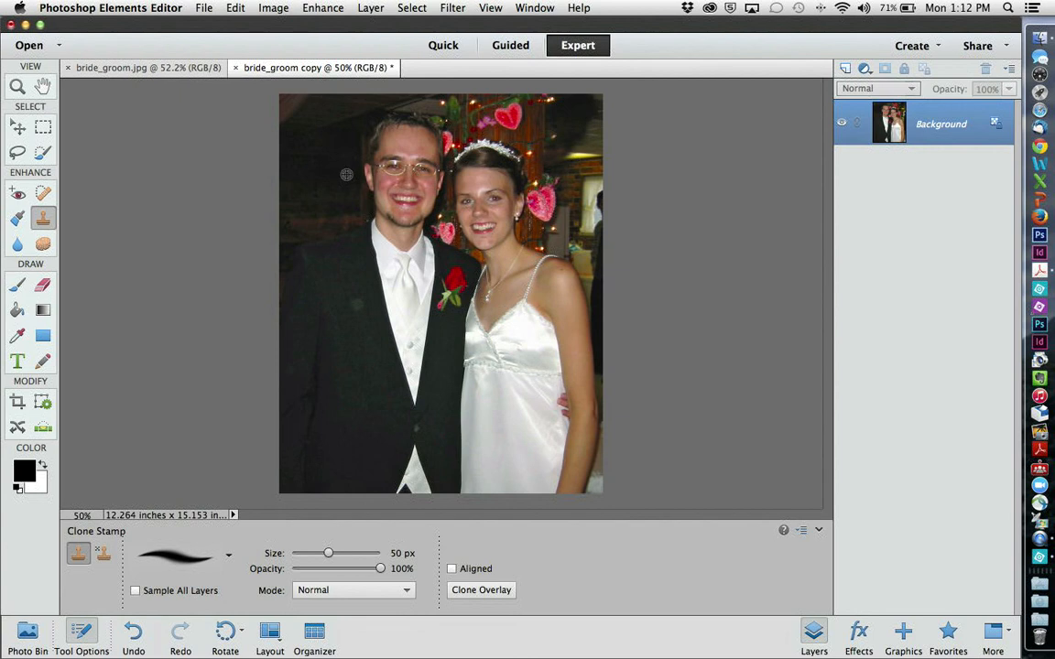
Sample the dark background beside the groom's head and clone it over the window and bystander behind the bride, undoing the stroke that copies his face.
{"action": "left_click", "coordinate": [346, 174], "text": "alt"}
{"action": "mouse_move", "coordinate": [579, 124]}
{"action": "left_mouse_down"}
{"action": "mouse_move", "coordinate": [520, 132]}
{"action": "mouse_move", "coordinate": [515, 145]}
{"action": "mouse_move", "coordinate": [581, 164]}
{"action": "mouse_move", "coordinate": [528, 145]}
{"action": "mouse_move", "coordinate": [523, 117]}
{"action": "mouse_move", "coordinate": [536, 107]}
{"action": "mouse_move", "coordinate": [600, 125]}
{"action": "mouse_move", "coordinate": [586, 155]}
{"action": "mouse_move", "coordinate": [529, 133]}
{"action": "mouse_move", "coordinate": [535, 139]}
{"action": "mouse_move", "coordinate": [537, 122]}
{"action": "mouse_move", "coordinate": [594, 128]}
{"action": "left_mouse_up"}
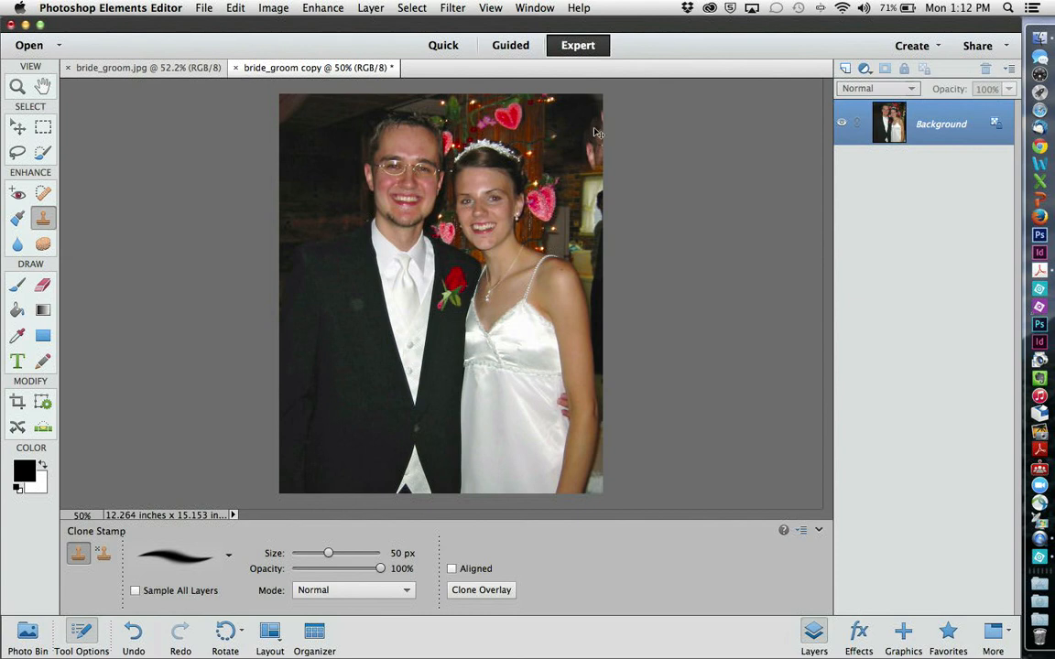
{"action": "key", "text": "super+z"}
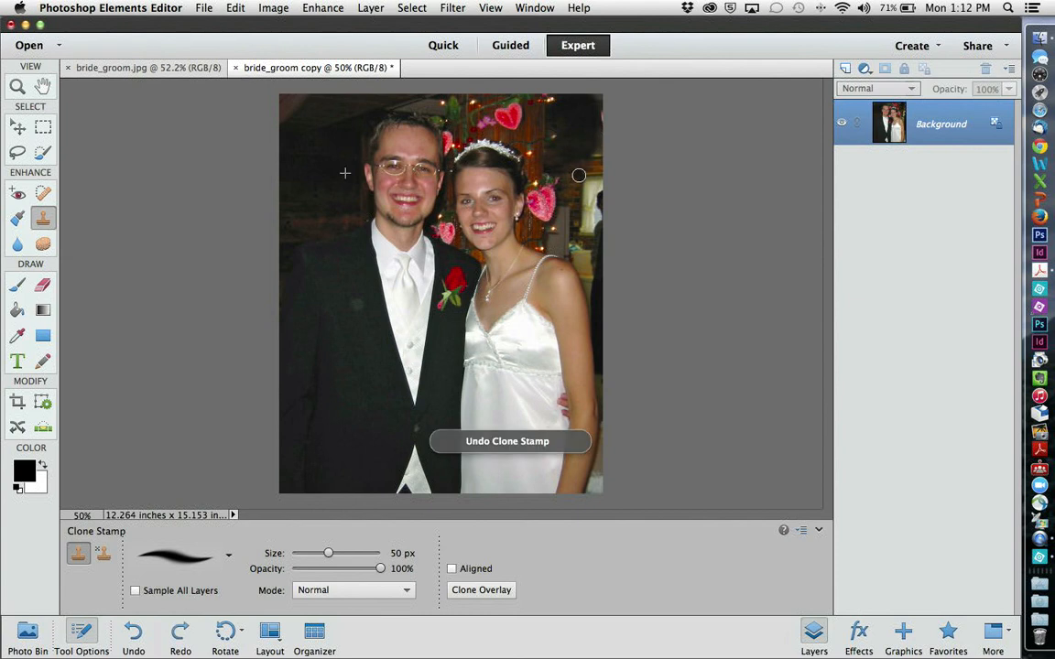
{"action": "left_click_drag", "start_coordinate": [579, 175], "coordinate": [575, 175]}
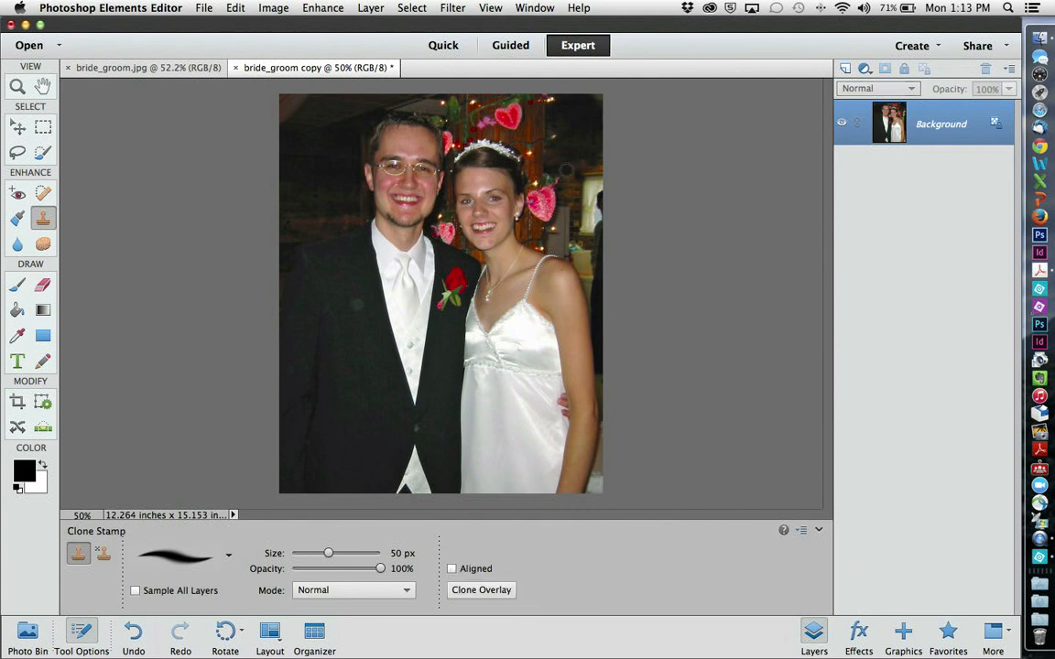
{"action": "mouse_move", "coordinate": [565, 171]}
{"action": "left_mouse_down"}
{"action": "mouse_move", "coordinate": [577, 176]}
{"action": "mouse_move", "coordinate": [593, 162]}
{"action": "mouse_move", "coordinate": [592, 195]}
{"action": "mouse_move", "coordinate": [557, 185]}
{"action": "mouse_move", "coordinate": [591, 201]}
{"action": "mouse_move", "coordinate": [596, 184]}
{"action": "mouse_move", "coordinate": [596, 219]}
{"action": "mouse_move", "coordinate": [566, 211]}
{"action": "mouse_move", "coordinate": [553, 235]}
{"action": "mouse_move", "coordinate": [605, 226]}
{"action": "mouse_move", "coordinate": [586, 236]}
{"action": "mouse_move", "coordinate": [577, 259]}
{"action": "mouse_move", "coordinate": [590, 290]}
{"action": "mouse_move", "coordinate": [596, 276]}
{"action": "mouse_move", "coordinate": [593, 309]}
{"action": "left_mouse_up"}
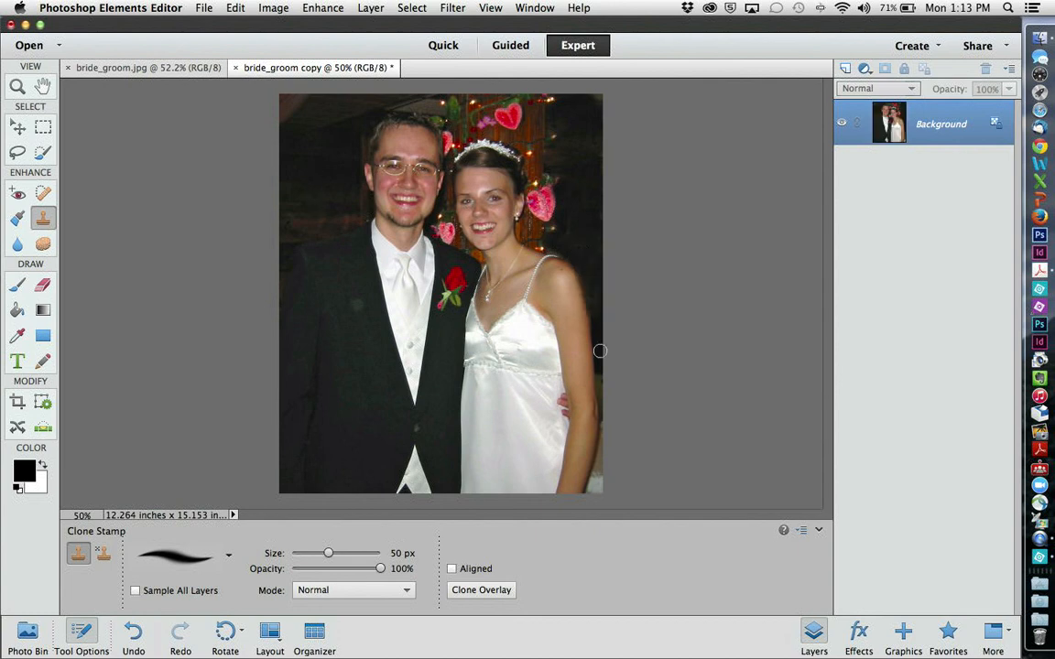
{"action": "left_click", "coordinate": [190, 562]}
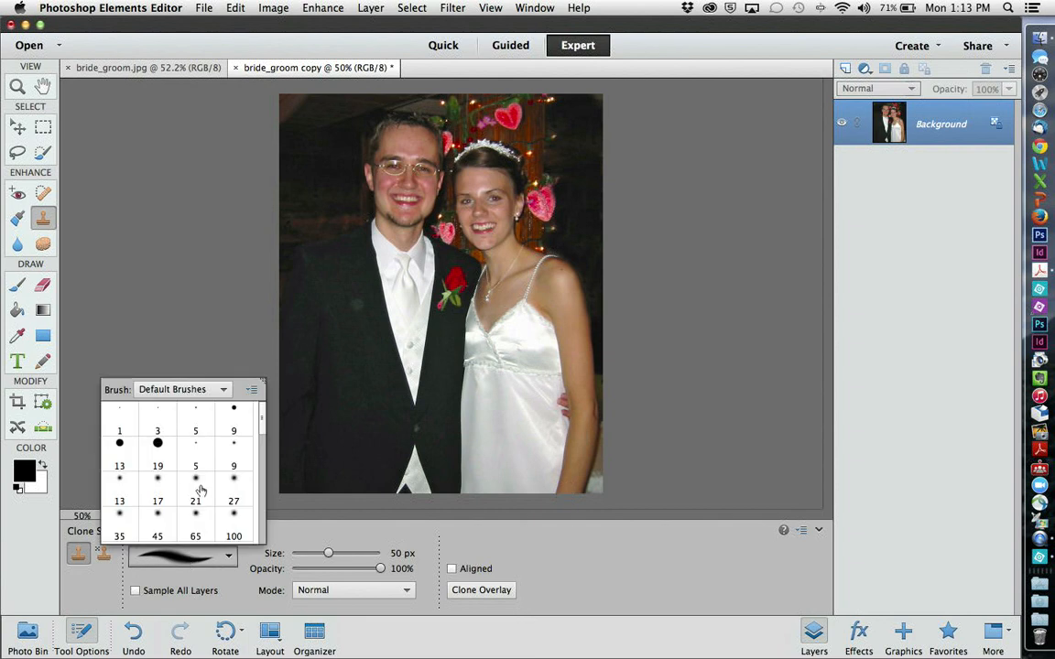
{"action": "left_click", "coordinate": [188, 565]}
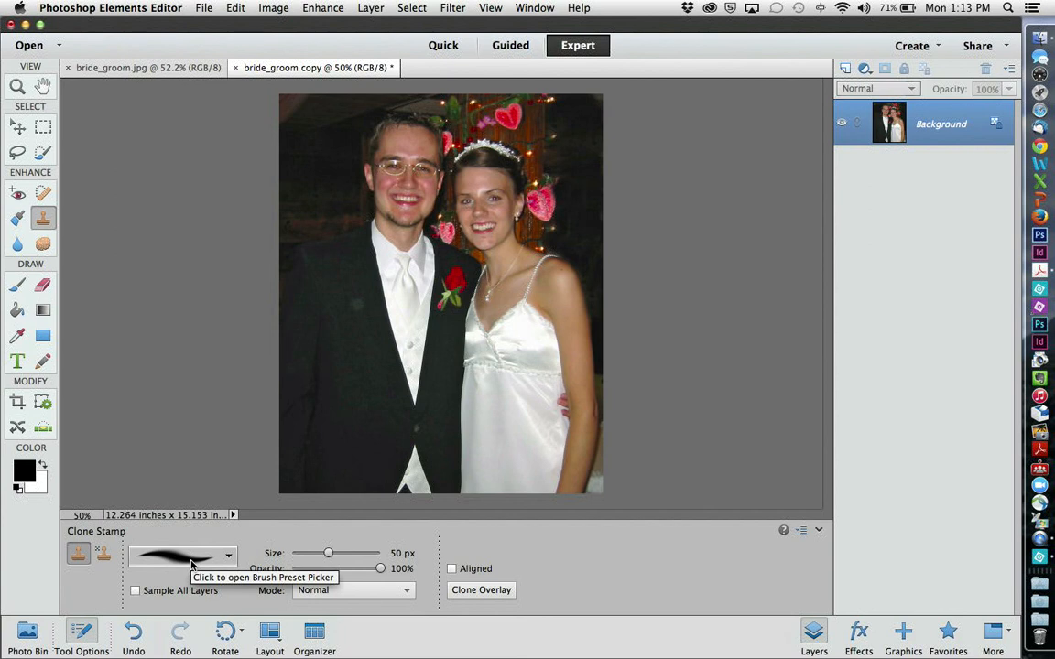
Remove the red eye from both of the groom's pupils with the Red Eye Removal tool at 50% pupil radius and 50% darken.
{"action": "left_click", "coordinate": [16, 85]}
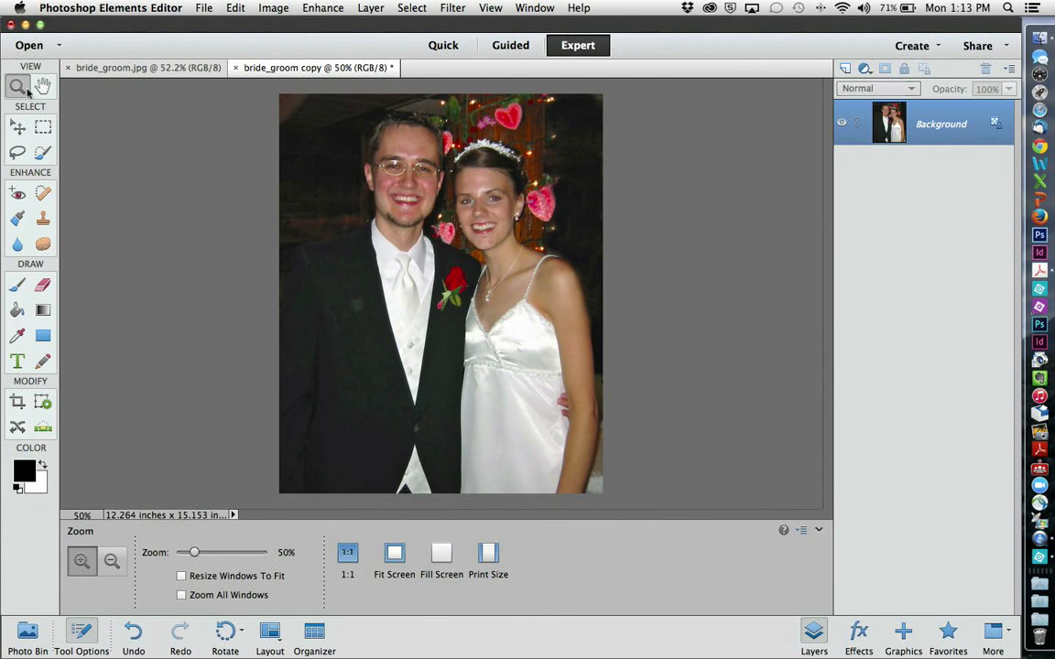
{"action": "left_click", "coordinate": [389, 168]}
{"action": "left_click", "coordinate": [389, 168]}
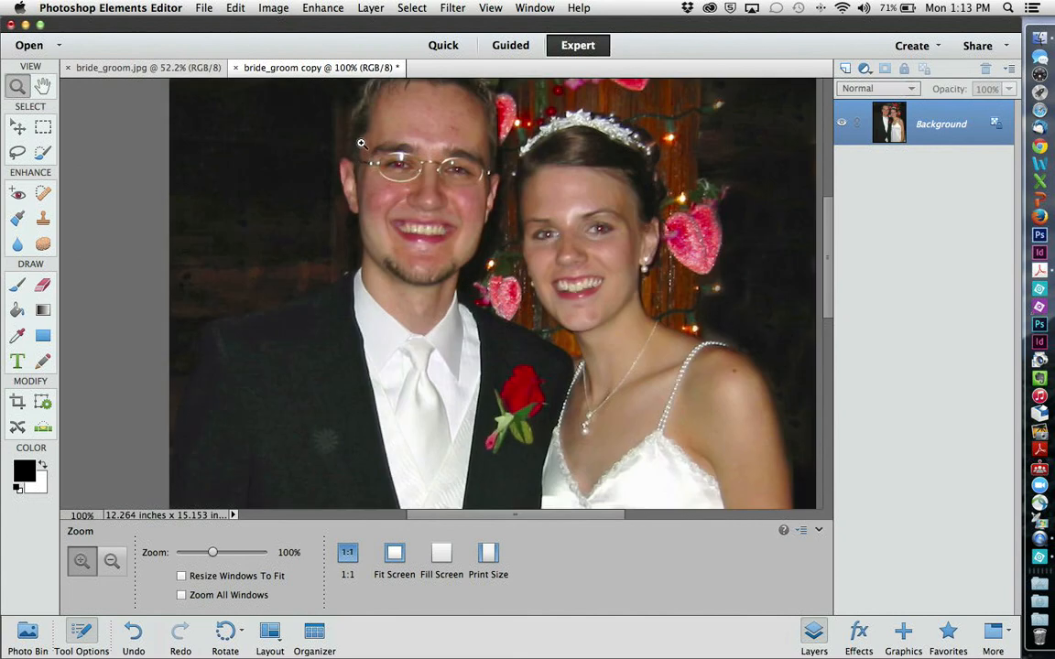
{"action": "left_click_drag", "start_coordinate": [373, 160], "coordinate": [498, 194]}
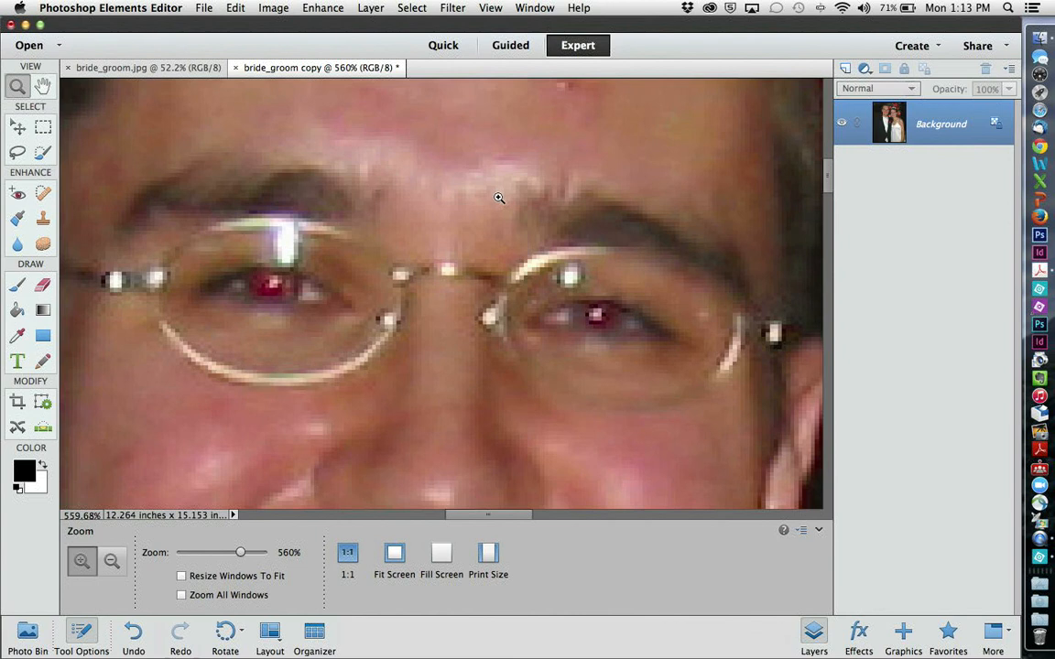
{"action": "left_click", "coordinate": [490, 7]}
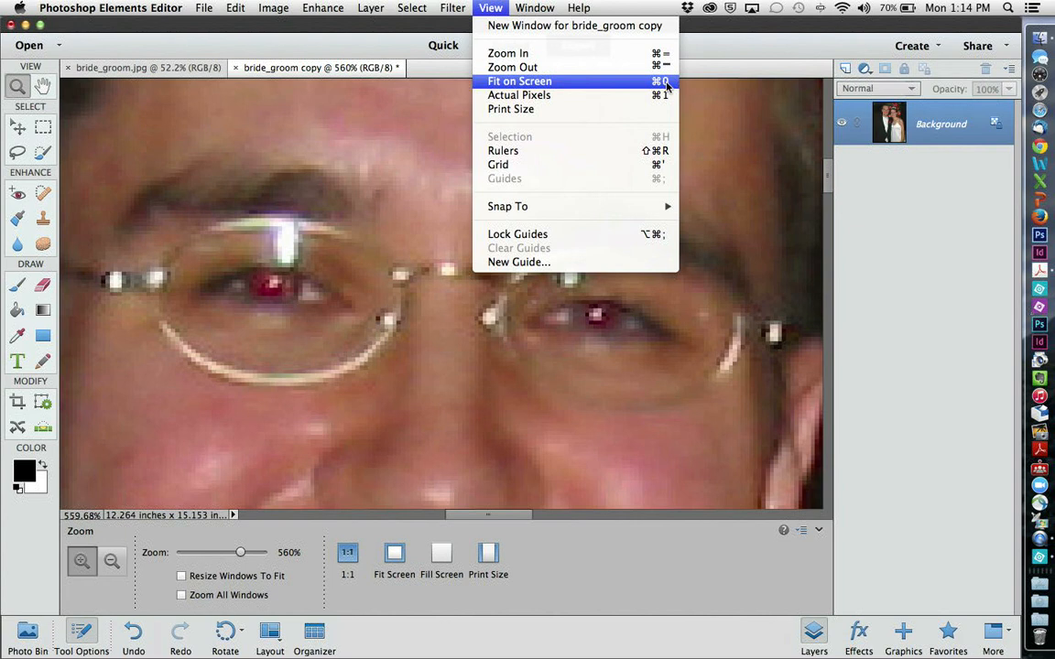
{"action": "left_click", "coordinate": [490, 7]}
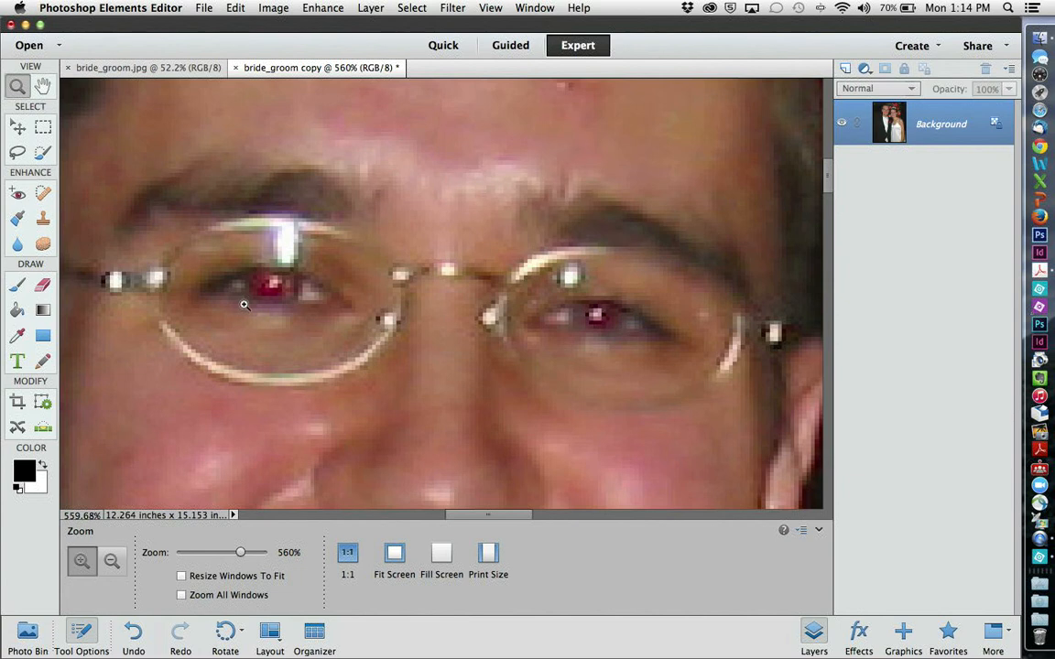
{"action": "left_click", "coordinate": [16, 195]}
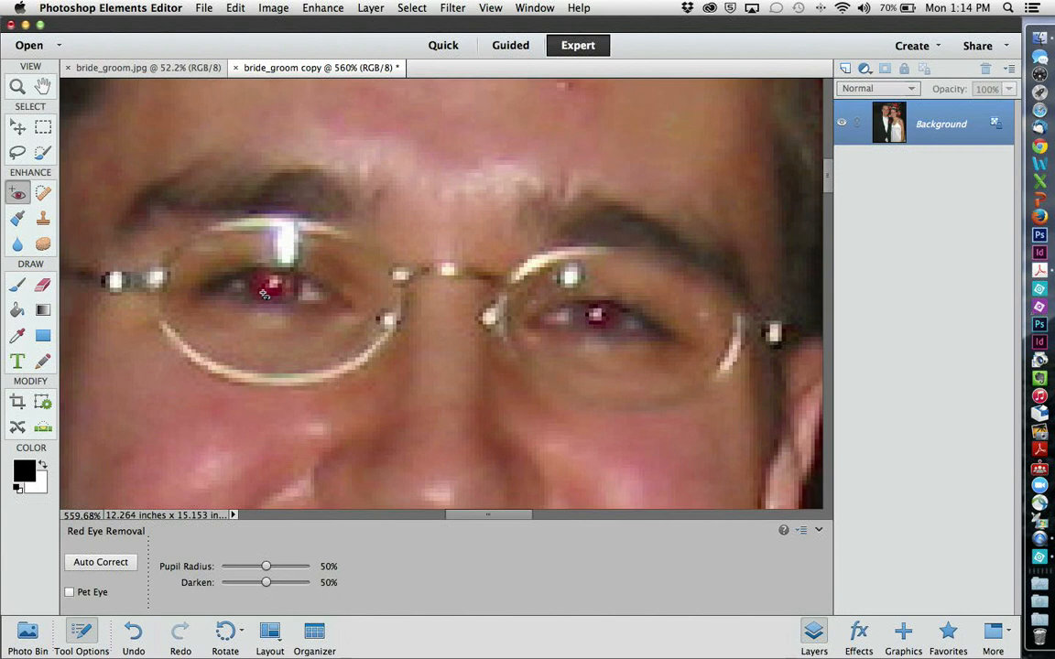
{"action": "left_click", "coordinate": [264, 293]}
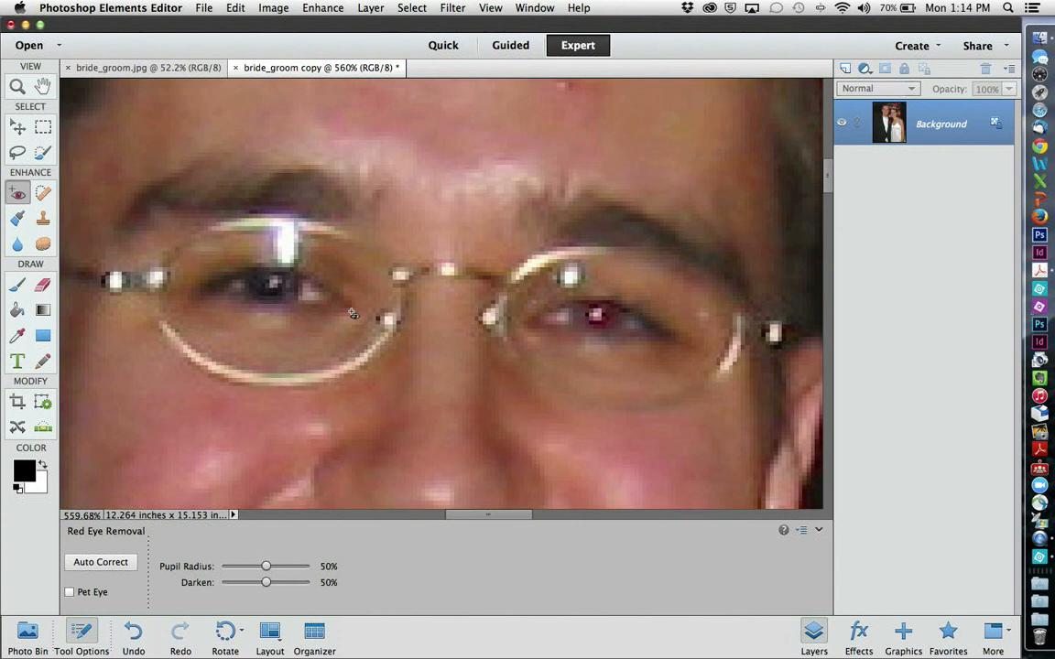
{"action": "left_click", "coordinate": [612, 317]}
{"action": "left_click", "coordinate": [43, 86]}
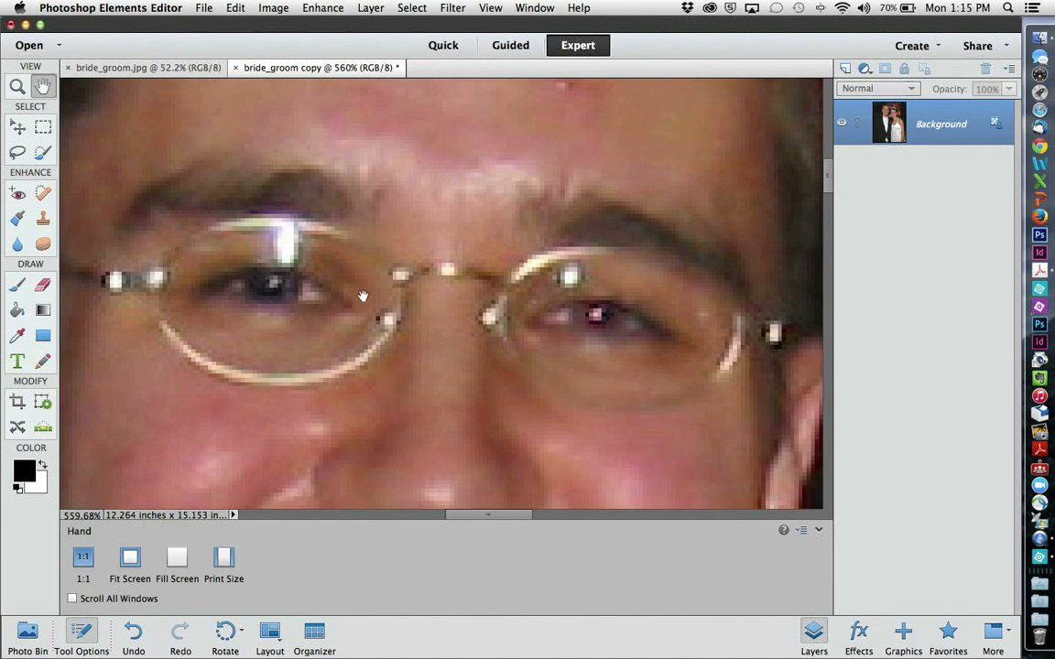
Choose the Color Replacement tool, with a 2 px size and 30% tolerance, for the red in the bride's eyes.
{"action": "left_click_drag", "start_coordinate": [454, 372], "coordinate": [325, 347]}
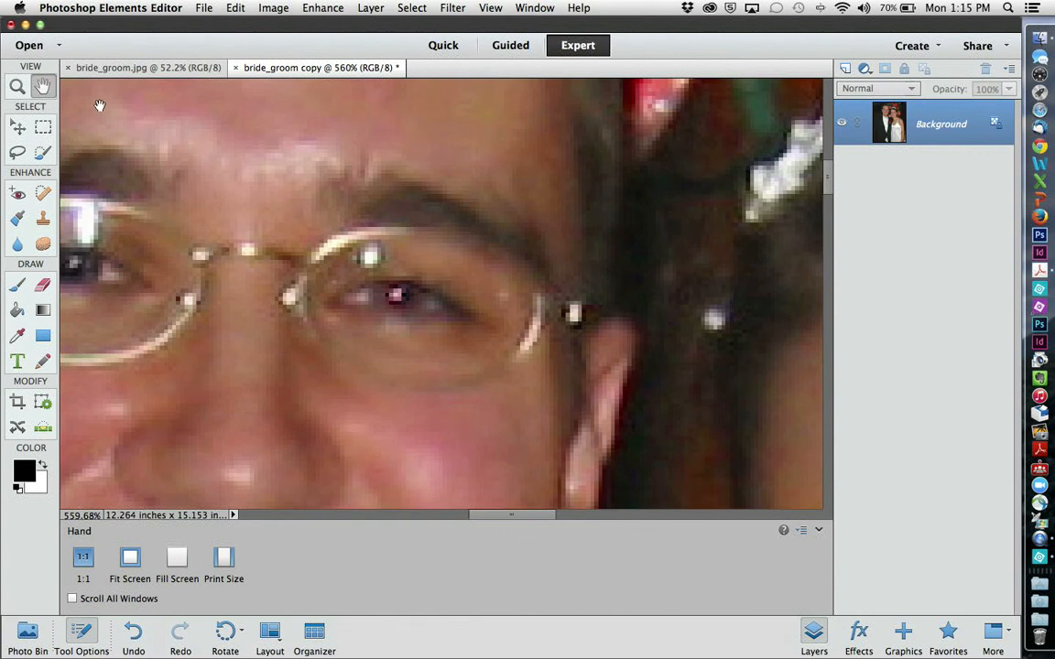
{"action": "left_click", "coordinate": [16, 86]}
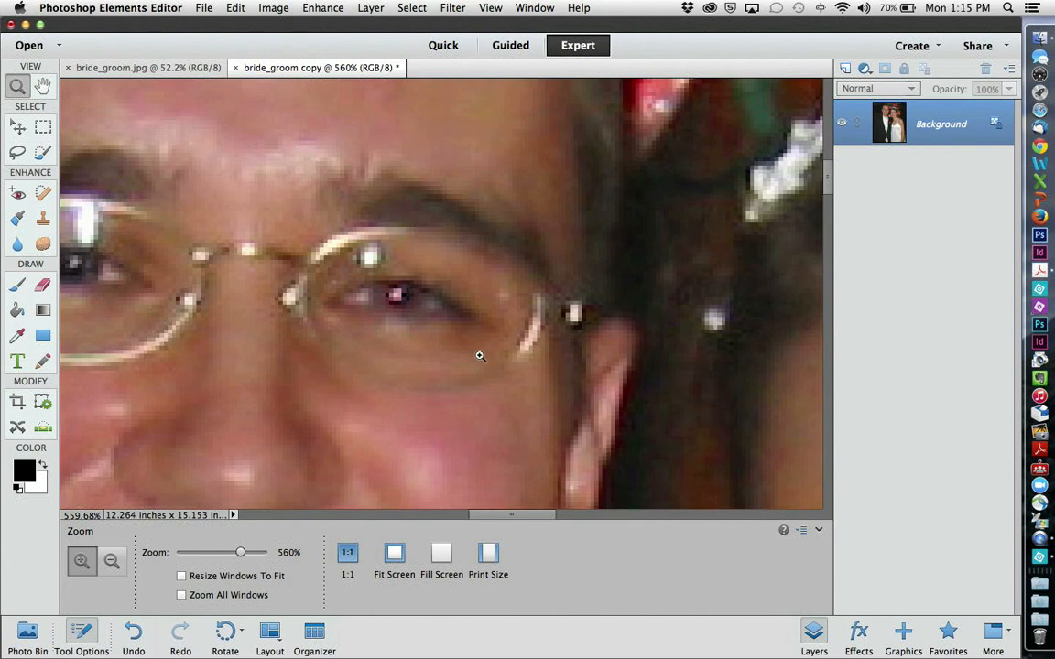
{"action": "key", "text": "space"}
{"action": "left_click_drag", "start_coordinate": [480, 357], "coordinate": [288, 319]}
{"action": "left_click_drag", "start_coordinate": [532, 394], "coordinate": [333, 281]}
{"action": "left_click_drag", "start_coordinate": [494, 355], "coordinate": [374, 261]}
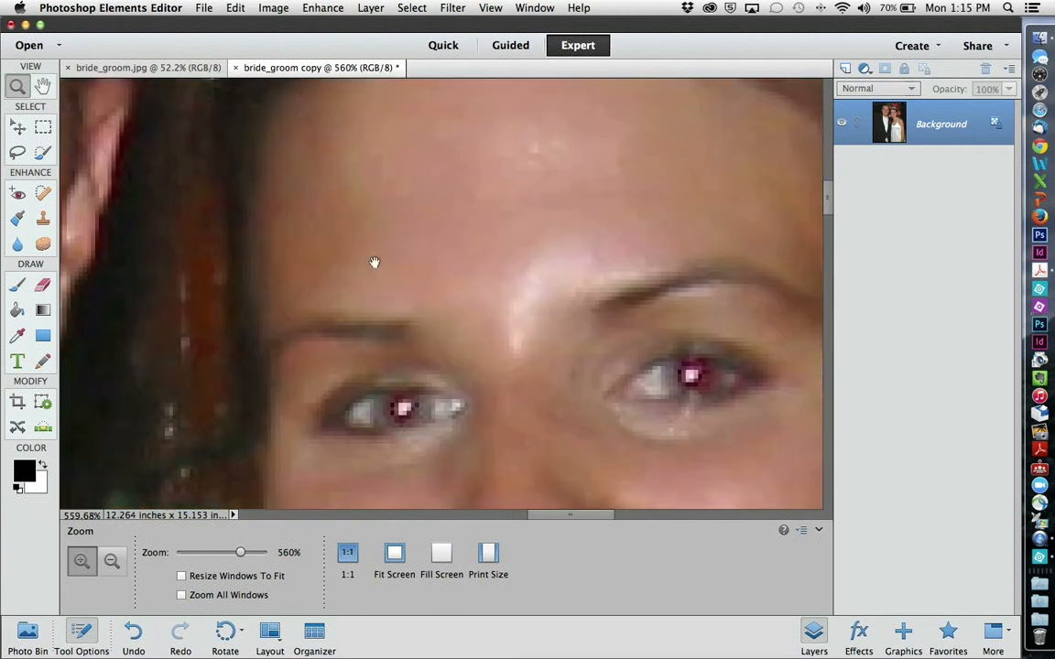
{"action": "left_click_drag", "start_coordinate": [490, 289], "coordinate": [403, 248]}
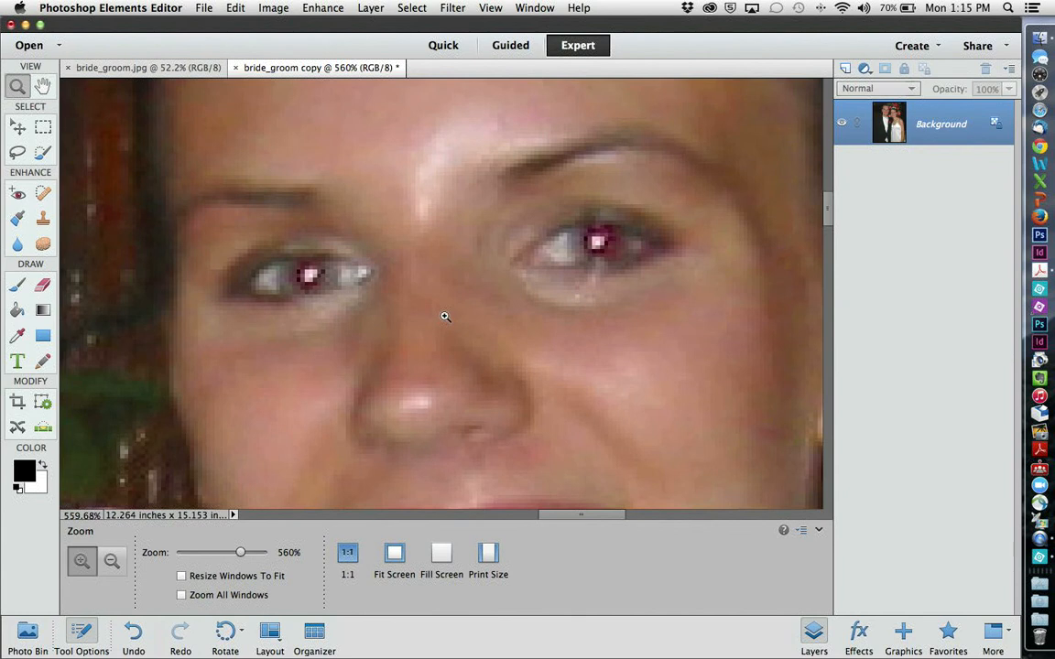
{"action": "left_click", "coordinate": [309, 278]}
{"action": "left_click", "coordinate": [309, 278]}
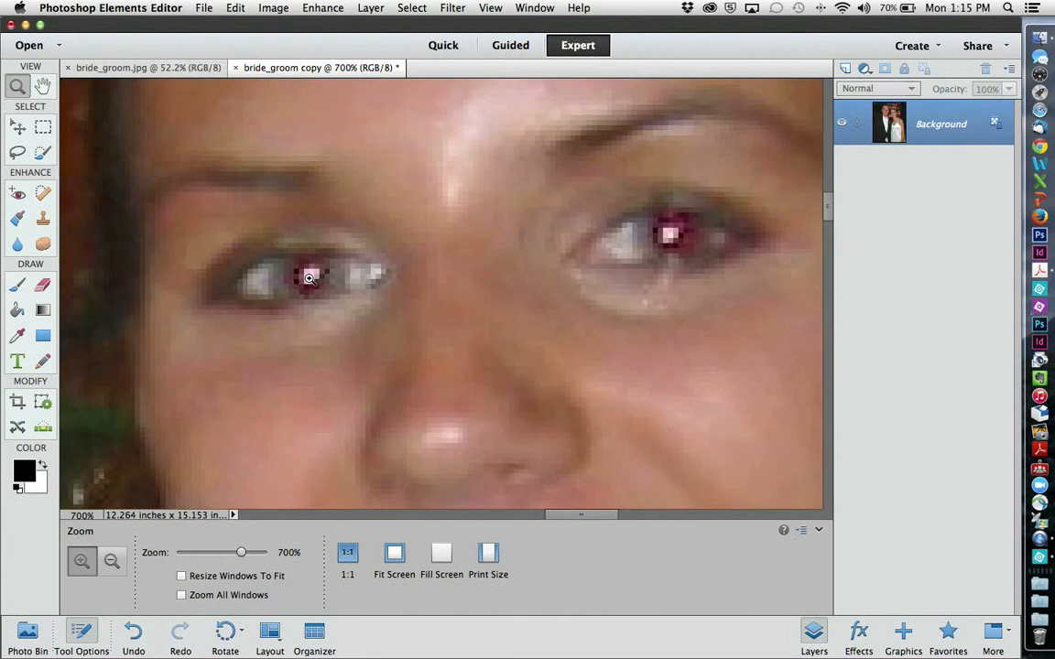
{"action": "left_click", "coordinate": [310, 277]}
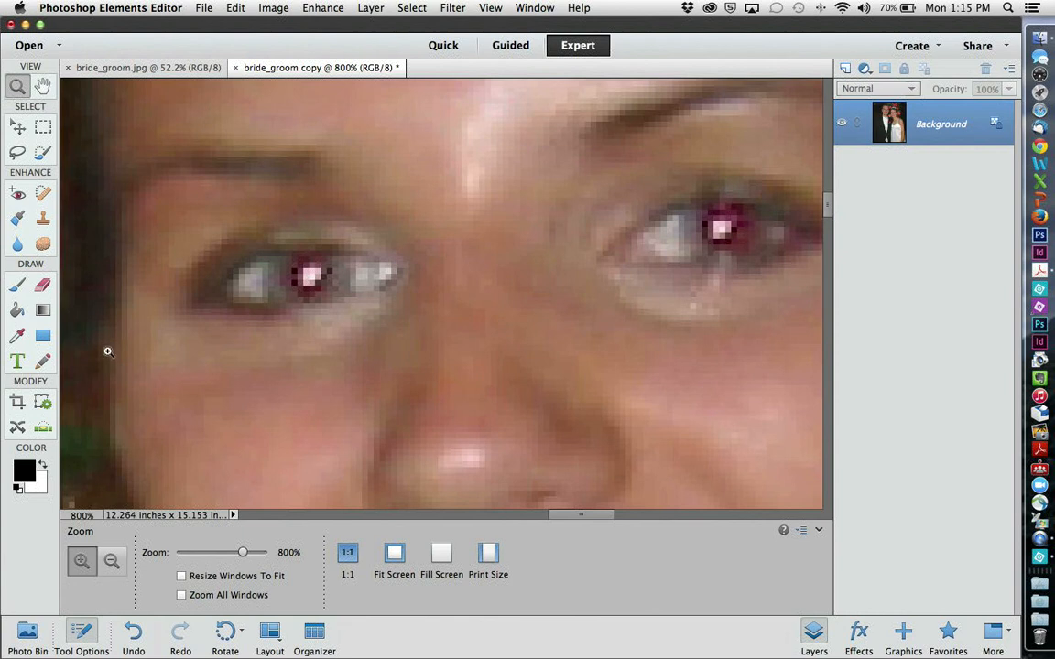
{"action": "left_click", "coordinate": [16, 286]}
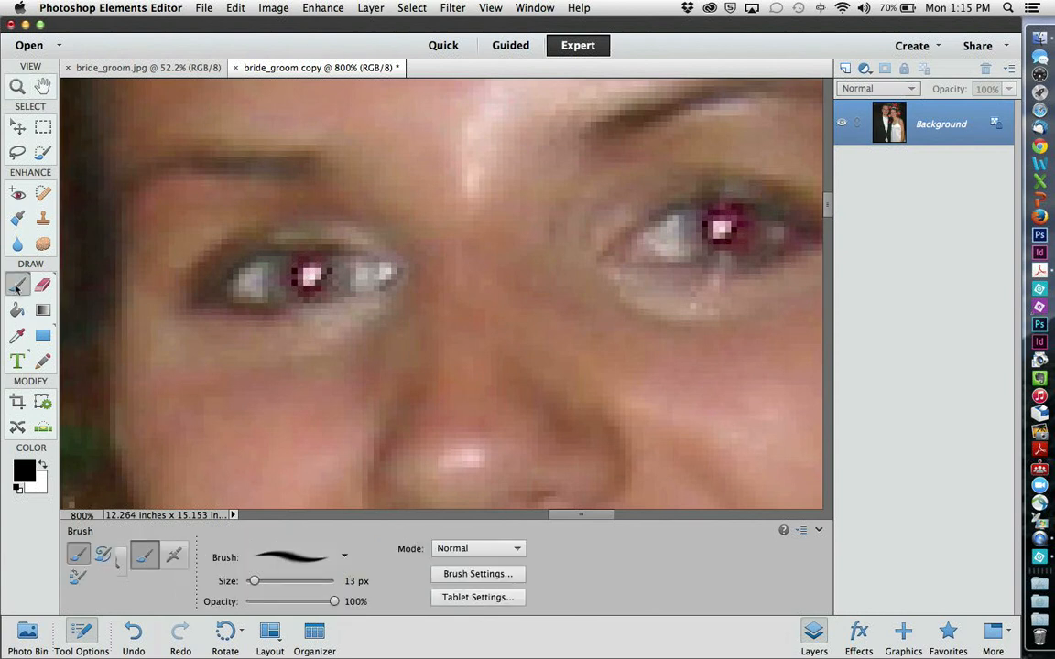
{"action": "left_click", "coordinate": [77, 578]}
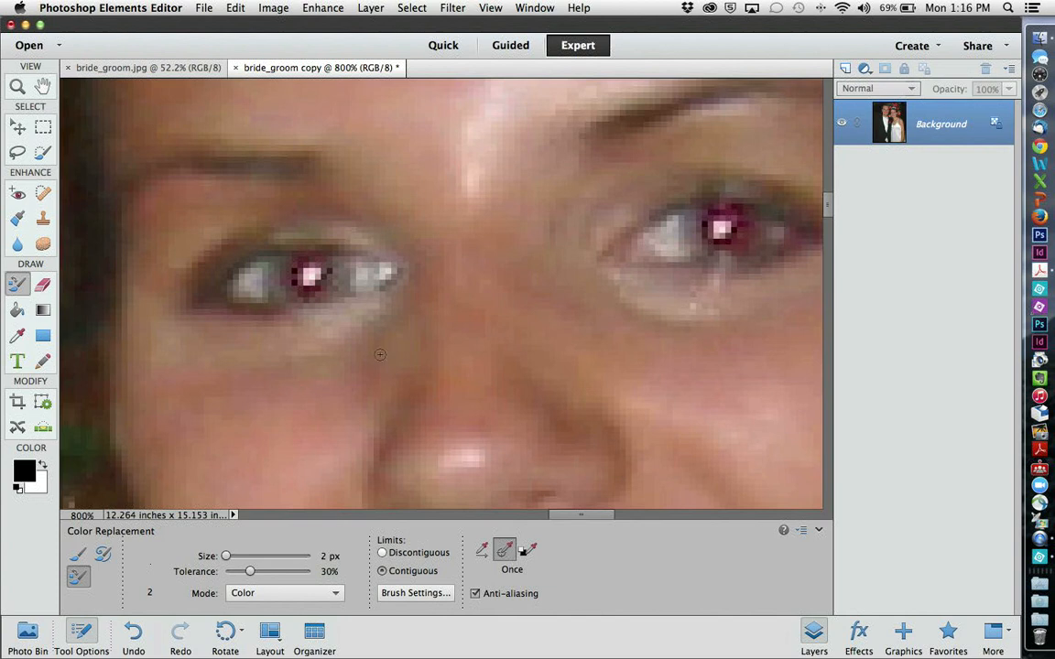
Set the foreground color to slate blue 404f6b and paint it over the red irises of both of the bride's eyes.
{"action": "left_click", "coordinate": [25, 472]}
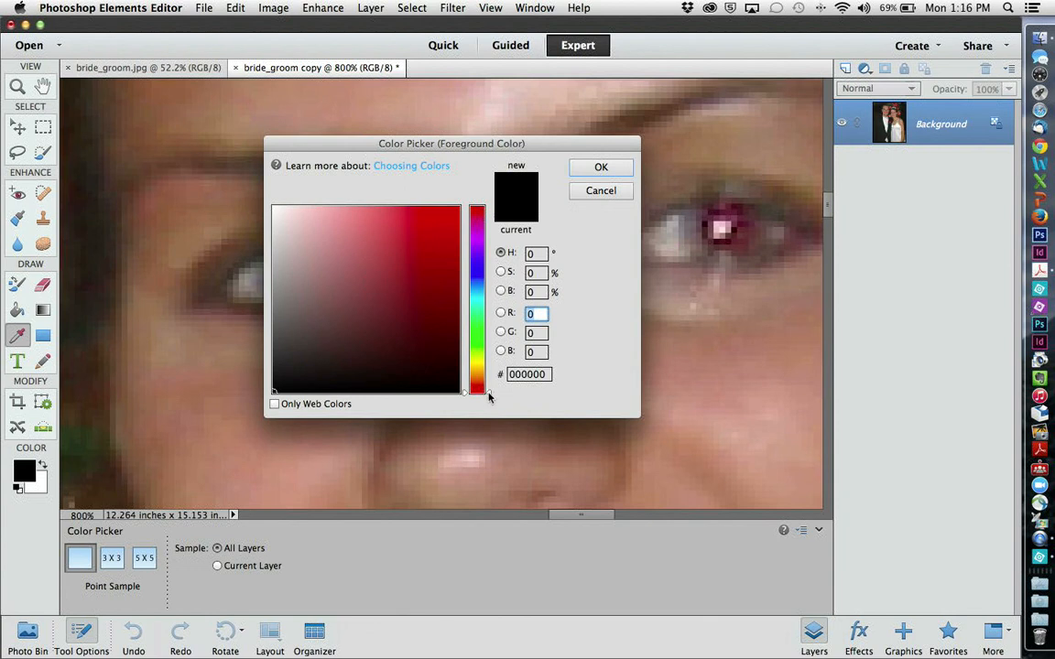
{"action": "left_click_drag", "start_coordinate": [489, 396], "coordinate": [491, 284]}
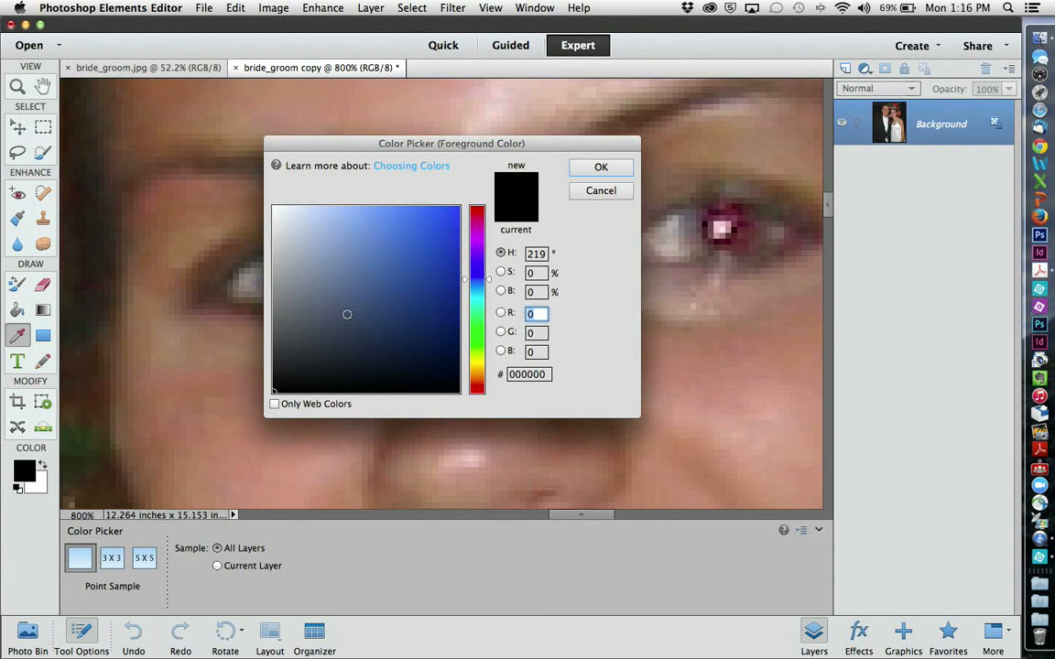
{"action": "left_click", "coordinate": [348, 314]}
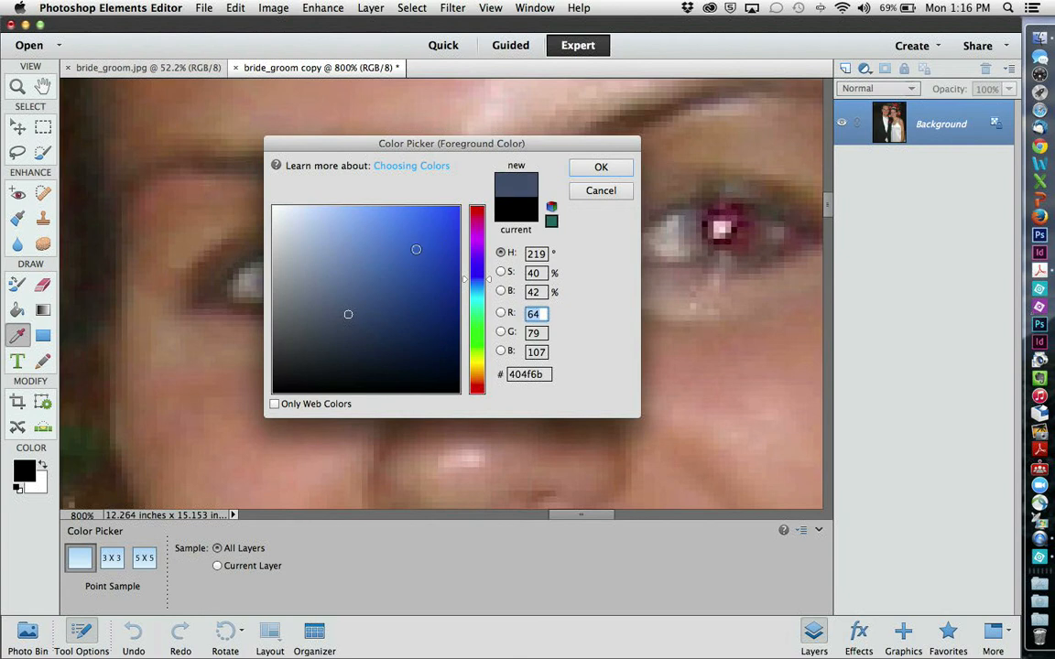
{"action": "left_click", "coordinate": [597, 168]}
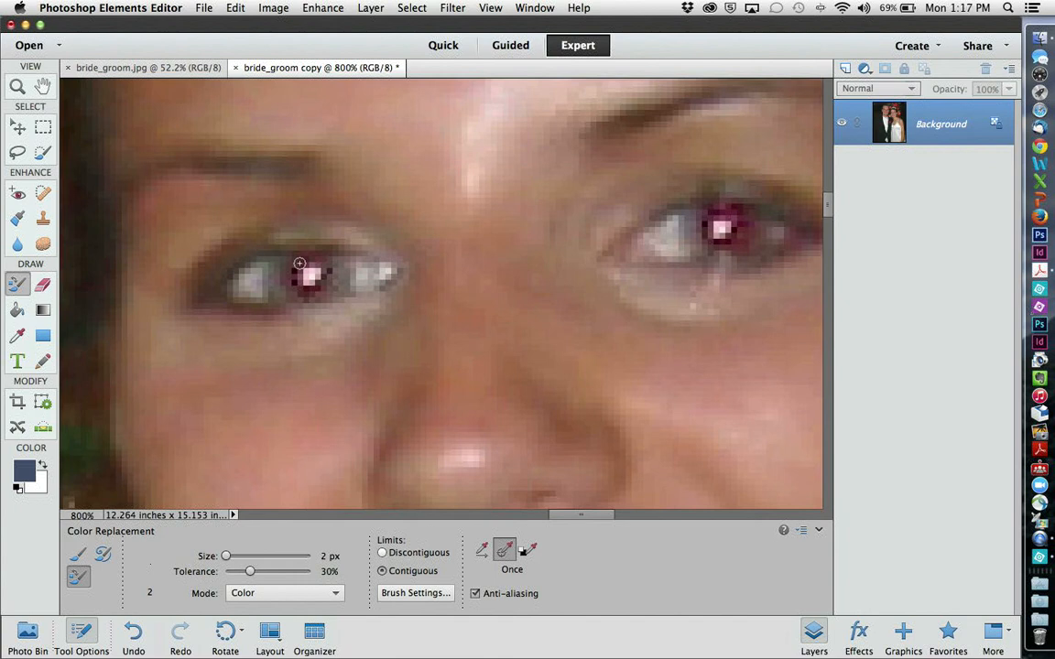
{"action": "mouse_move", "coordinate": [300, 264]}
{"action": "left_mouse_down"}
{"action": "mouse_move", "coordinate": [319, 284]}
{"action": "mouse_move", "coordinate": [319, 265]}
{"action": "mouse_move", "coordinate": [305, 260]}
{"action": "mouse_move", "coordinate": [293, 278]}
{"action": "mouse_move", "coordinate": [307, 293]}
{"action": "mouse_move", "coordinate": [324, 291]}
{"action": "mouse_move", "coordinate": [327, 274]}
{"action": "mouse_move", "coordinate": [300, 255]}
{"action": "mouse_move", "coordinate": [291, 285]}
{"action": "mouse_move", "coordinate": [312, 291]}
{"action": "mouse_move", "coordinate": [326, 274]}
{"action": "mouse_move", "coordinate": [323, 262]}
{"action": "mouse_move", "coordinate": [291, 268]}
{"action": "left_mouse_up"}
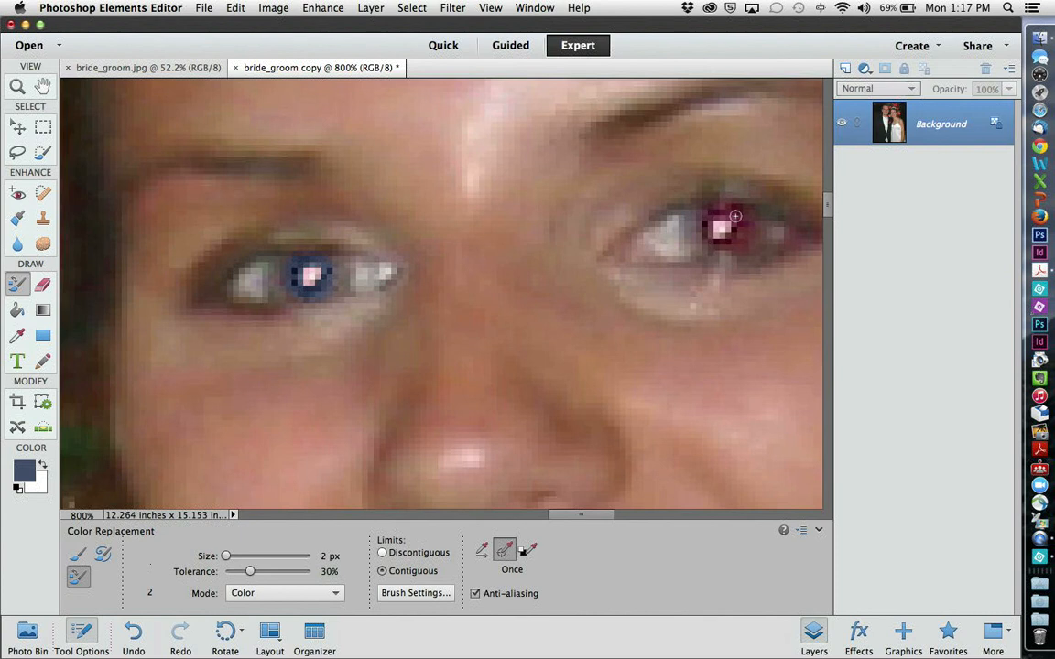
{"action": "mouse_move", "coordinate": [736, 215]}
{"action": "left_mouse_down"}
{"action": "mouse_move", "coordinate": [708, 218]}
{"action": "mouse_move", "coordinate": [711, 238]}
{"action": "mouse_move", "coordinate": [734, 241]}
{"action": "mouse_move", "coordinate": [730, 206]}
{"action": "mouse_move", "coordinate": [704, 214]}
{"action": "mouse_move", "coordinate": [701, 232]}
{"action": "mouse_move", "coordinate": [712, 247]}
{"action": "mouse_move", "coordinate": [735, 244]}
{"action": "mouse_move", "coordinate": [743, 222]}
{"action": "mouse_move", "coordinate": [707, 211]}
{"action": "mouse_move", "coordinate": [696, 228]}
{"action": "mouse_move", "coordinate": [704, 243]}
{"action": "mouse_move", "coordinate": [736, 231]}
{"action": "left_mouse_up"}
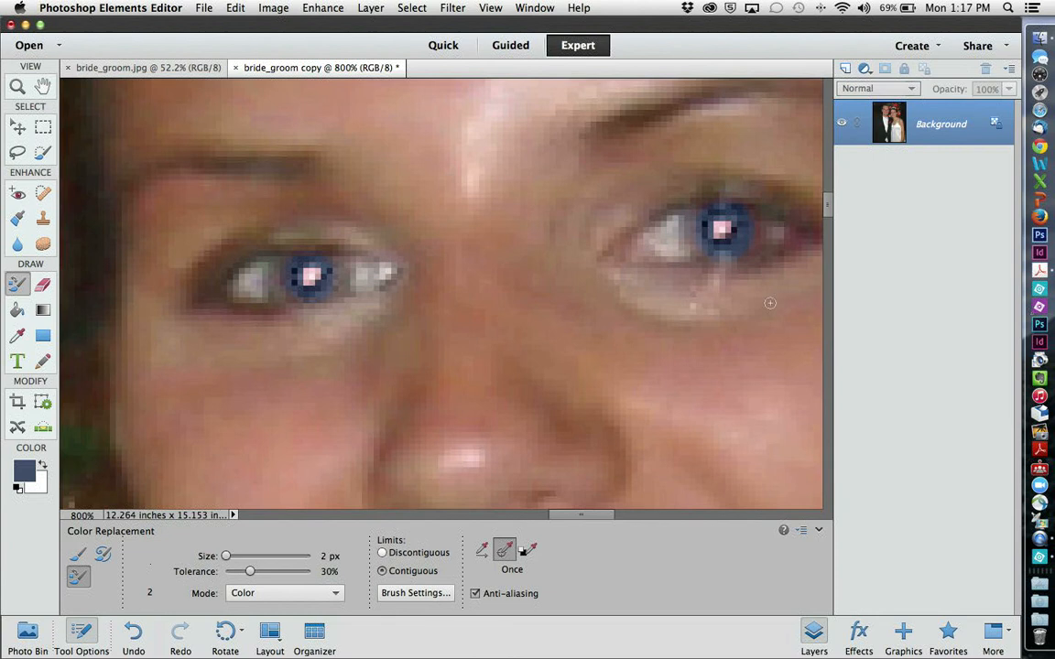
Choose the Smudge tool for the groom's glasses and set its strength to 47%, with a 7 px size.
{"action": "key", "text": "super+minus"}
{"action": "key", "text": "super+minus"}
{"action": "key", "text": "super+minus"}
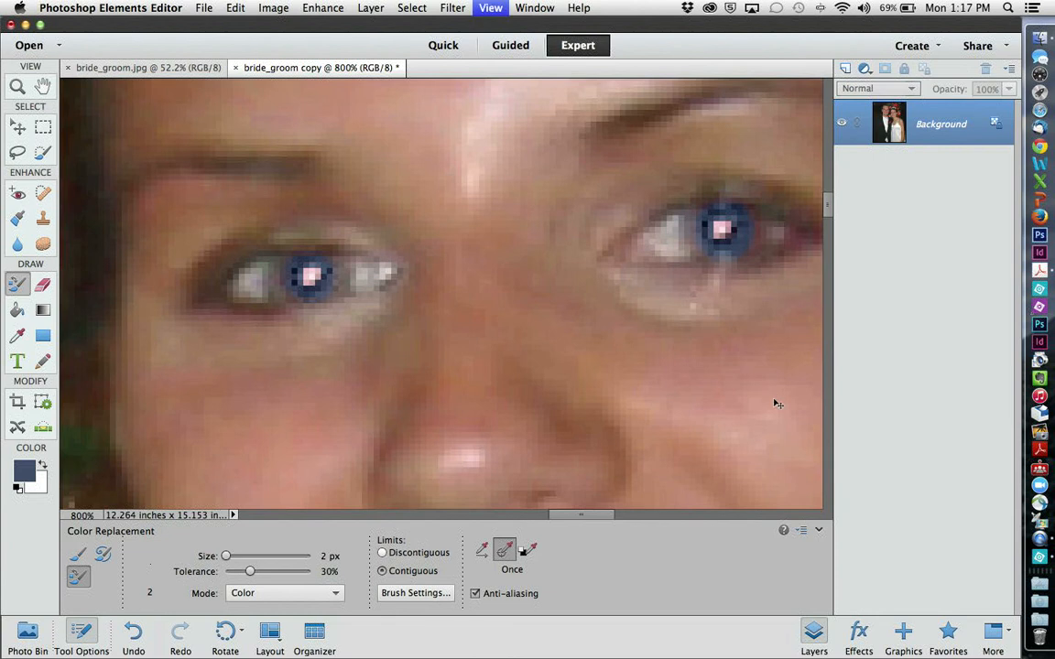
{"action": "key", "text": "super+minus"}
{"action": "key", "text": "super+minus"}
{"action": "key", "text": "super+minus"}
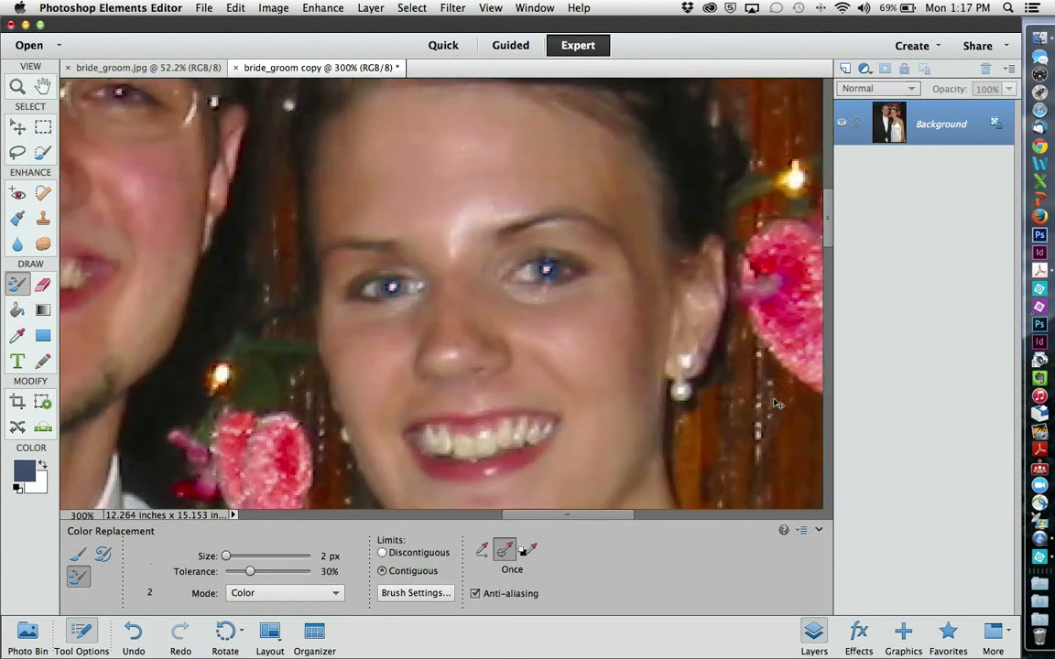
{"action": "key", "text": "super+minus"}
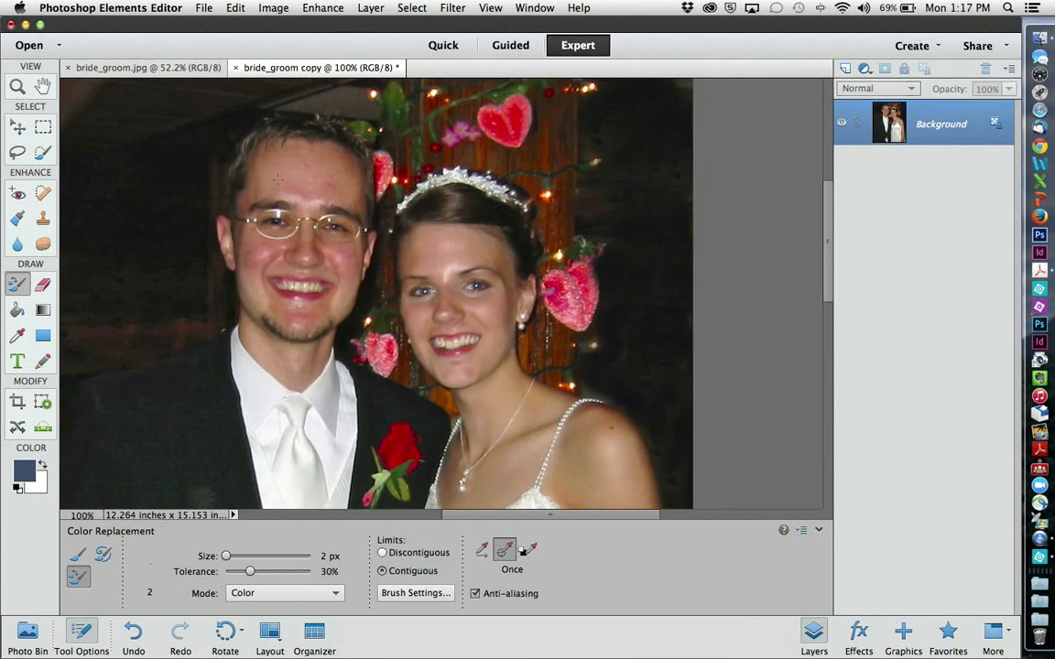
{"action": "left_click", "coordinate": [16, 87]}
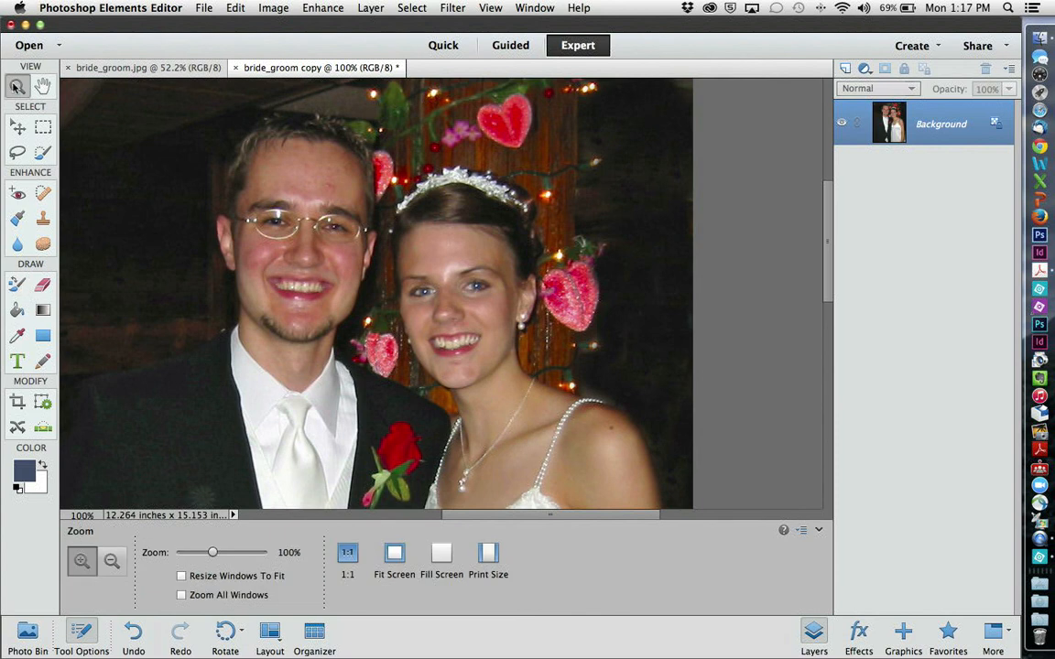
{"action": "left_click_drag", "start_coordinate": [305, 236], "coordinate": [363, 252]}
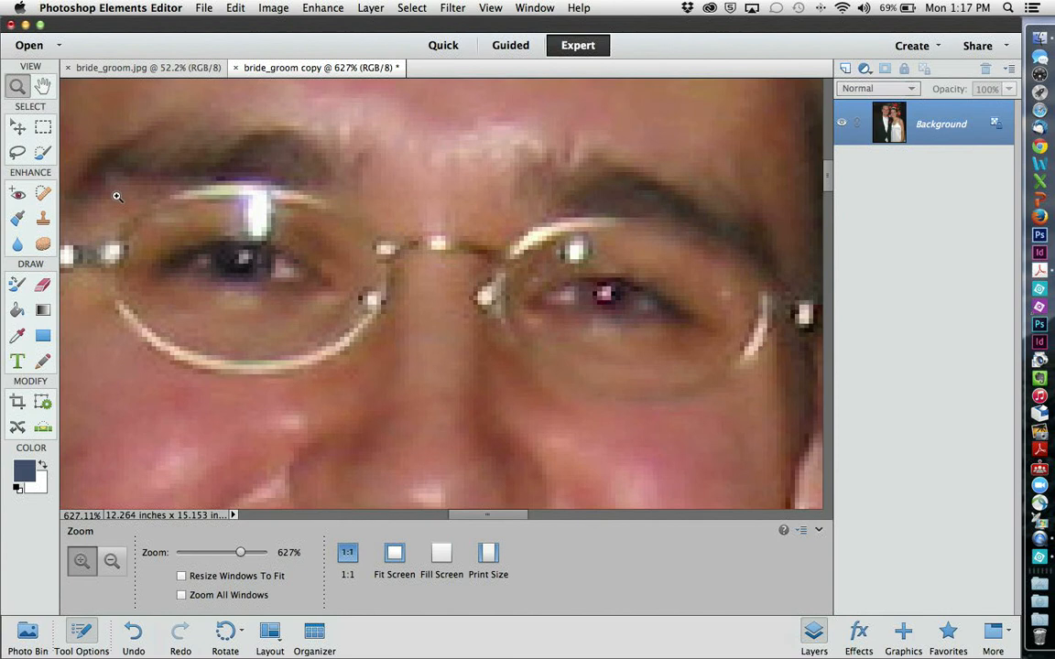
{"action": "left_click", "coordinate": [18, 243]}
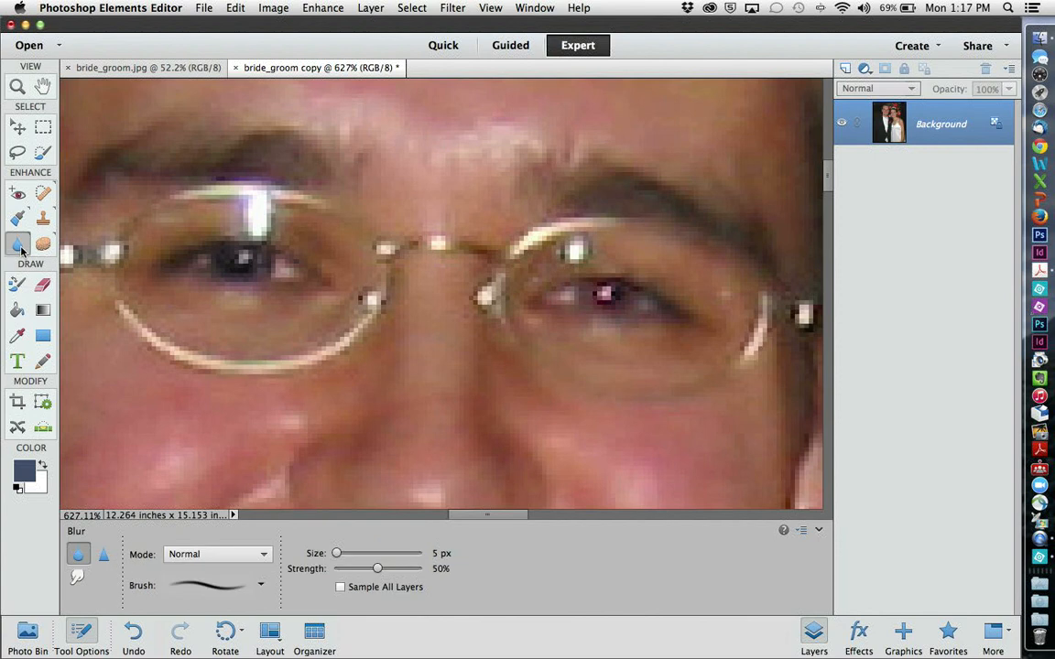
{"action": "left_click", "coordinate": [77, 578]}
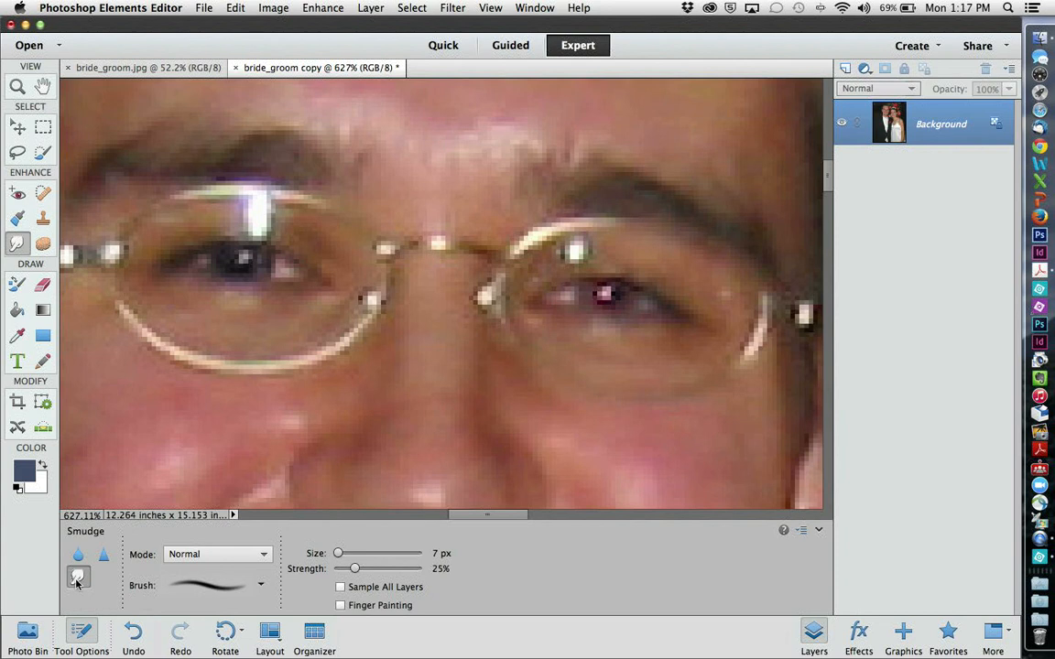
{"action": "left_click_drag", "start_coordinate": [355, 568], "coordinate": [375, 571]}
Smudge away the glare on both lenses of the groom's glasses, and smudge the shine above his brows at 21% strength.
{"action": "mouse_move", "coordinate": [264, 214]}
{"action": "left_mouse_down"}
{"action": "mouse_move", "coordinate": [238, 204]}
{"action": "mouse_move", "coordinate": [266, 201]}
{"action": "mouse_move", "coordinate": [220, 184]}
{"action": "left_mouse_up"}
{"action": "left_click_drag", "start_coordinate": [285, 237], "coordinate": [220, 190]}
{"action": "mouse_move", "coordinate": [280, 214]}
{"action": "left_mouse_down"}
{"action": "mouse_move", "coordinate": [198, 193]}
{"action": "mouse_move", "coordinate": [260, 213]}
{"action": "mouse_move", "coordinate": [212, 201]}
{"action": "mouse_move", "coordinate": [243, 204]}
{"action": "mouse_move", "coordinate": [219, 208]}
{"action": "mouse_move", "coordinate": [217, 194]}
{"action": "mouse_move", "coordinate": [202, 201]}
{"action": "left_mouse_up"}
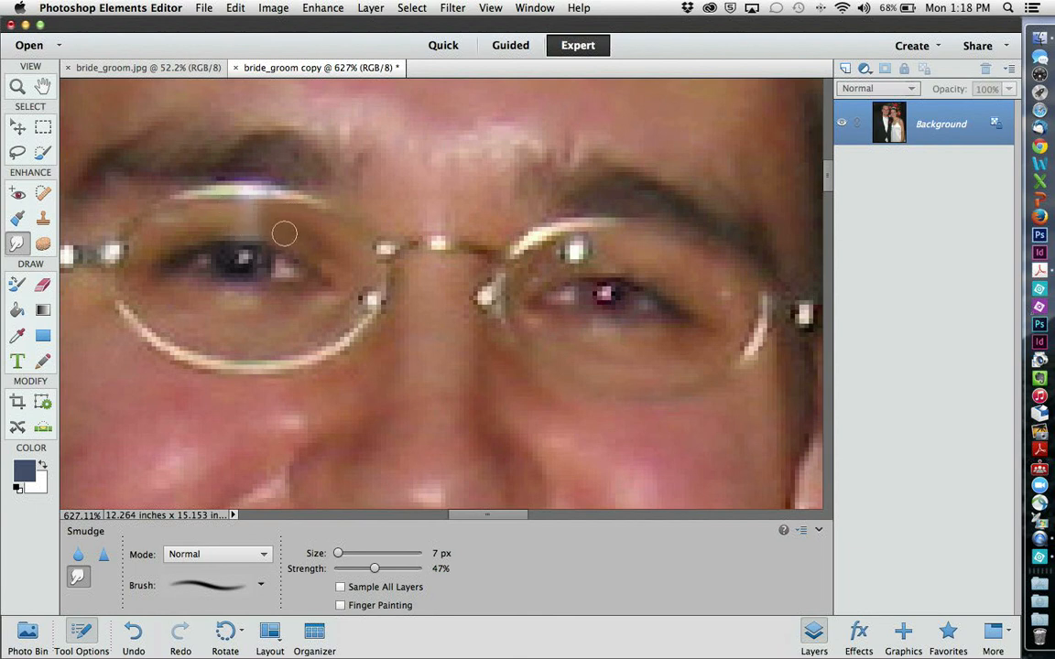
{"action": "mouse_move", "coordinate": [264, 226]}
{"action": "left_mouse_down"}
{"action": "mouse_move", "coordinate": [244, 194]}
{"action": "mouse_move", "coordinate": [215, 187]}
{"action": "left_mouse_up"}
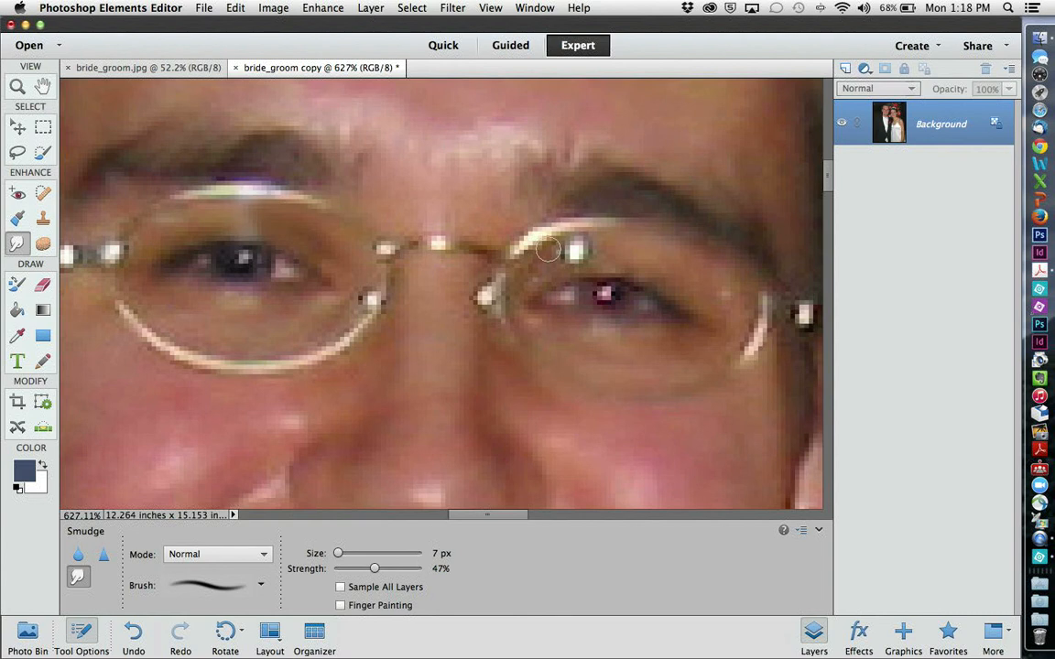
{"action": "mouse_move", "coordinate": [591, 249]}
{"action": "left_mouse_down"}
{"action": "mouse_move", "coordinate": [542, 274]}
{"action": "mouse_move", "coordinate": [586, 252]}
{"action": "mouse_move", "coordinate": [625, 256]}
{"action": "mouse_move", "coordinate": [573, 251]}
{"action": "left_mouse_up"}
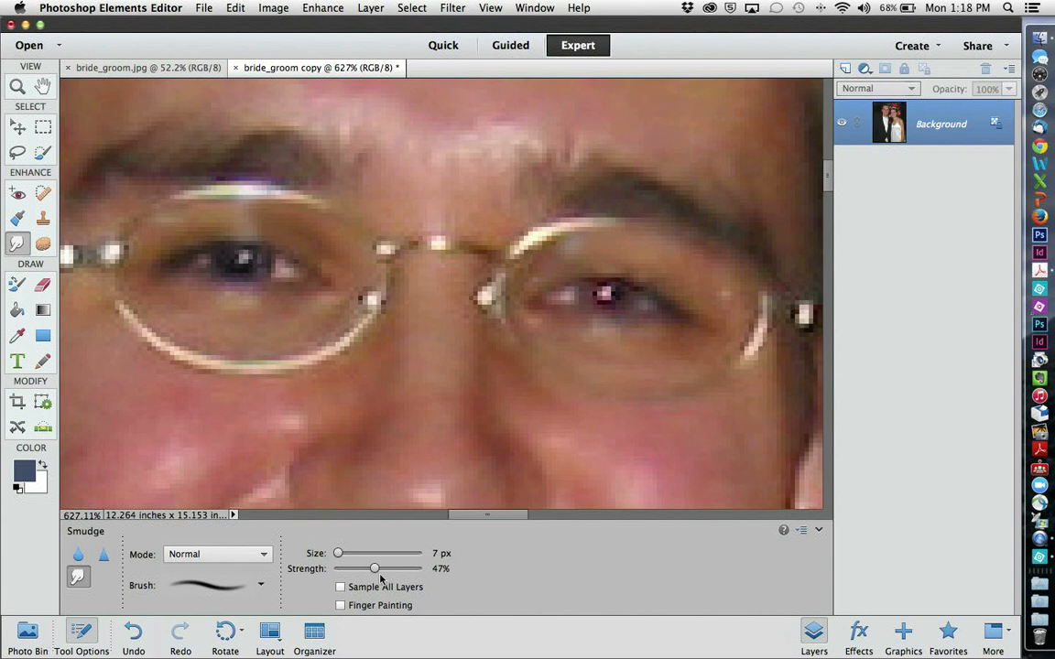
{"action": "left_click_drag", "start_coordinate": [382, 575], "coordinate": [352, 573]}
{"action": "mouse_move", "coordinate": [527, 147]}
{"action": "left_mouse_down"}
{"action": "mouse_move", "coordinate": [493, 172]}
{"action": "mouse_move", "coordinate": [494, 112]}
{"action": "mouse_move", "coordinate": [466, 166]}
{"action": "mouse_move", "coordinate": [476, 140]}
{"action": "mouse_move", "coordinate": [457, 158]}
{"action": "mouse_move", "coordinate": [439, 125]}
{"action": "mouse_move", "coordinate": [434, 175]}
{"action": "mouse_move", "coordinate": [416, 146]}
{"action": "left_mouse_up"}
Remove the blemish on the groom's forehead with the Spot Healing Brush at 9 px, in Content Aware mode.
{"action": "left_click_drag", "start_coordinate": [522, 149], "coordinate": [479, 259]}
{"action": "left_click_drag", "start_coordinate": [530, 183], "coordinate": [531, 275]}
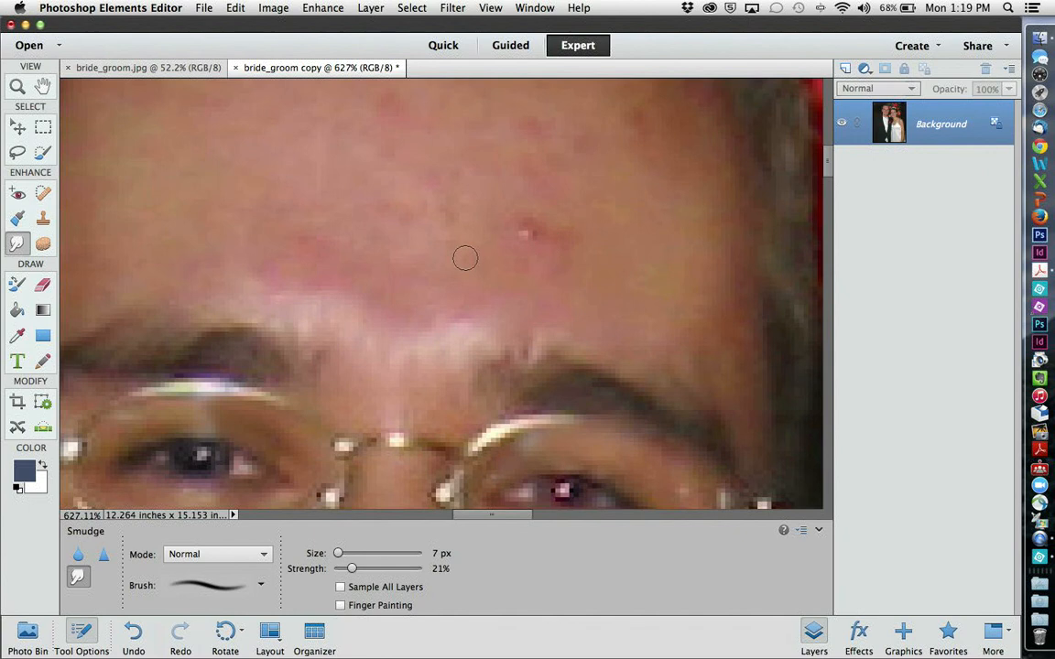
{"action": "left_click", "coordinate": [43, 193]}
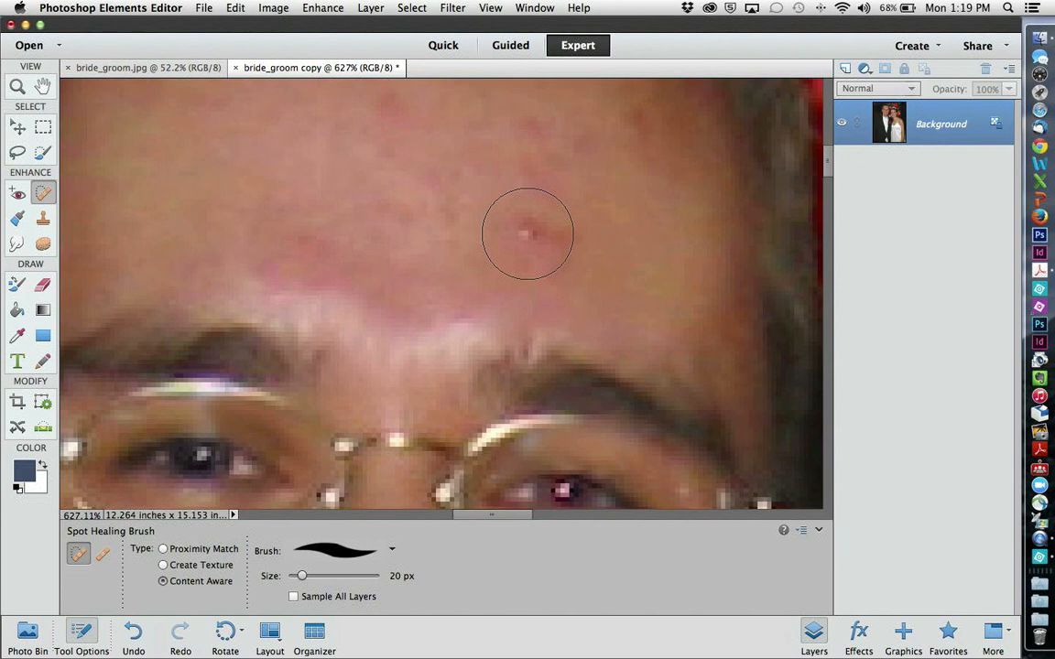
{"action": "key", "text": "bracketleft"}
{"action": "key", "text": "bracketleft"}
{"action": "key", "text": "bracketleft"}
{"action": "key", "text": "bracketleft"}
{"action": "key", "text": "bracketleft"}
{"action": "key", "text": "bracketleft"}
{"action": "key", "text": "bracketleft"}
{"action": "key", "text": "bracketleft"}
{"action": "key", "text": "bracketleft"}
{"action": "key", "text": "bracketleft"}
{"action": "key", "text": "bracketleft"}
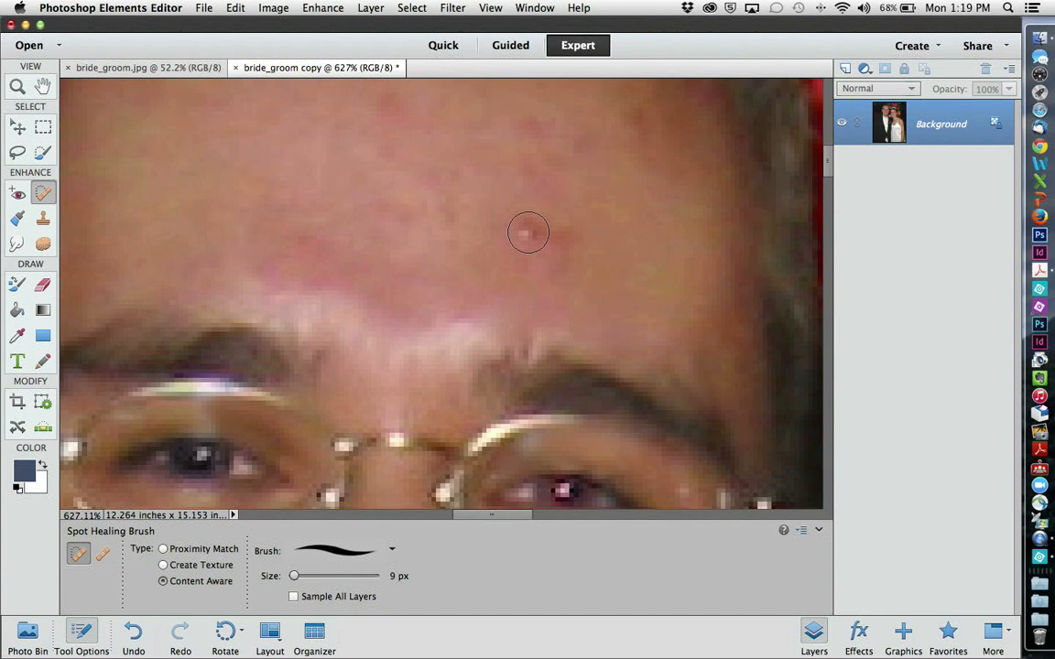
{"action": "left_click", "coordinate": [529, 232]}
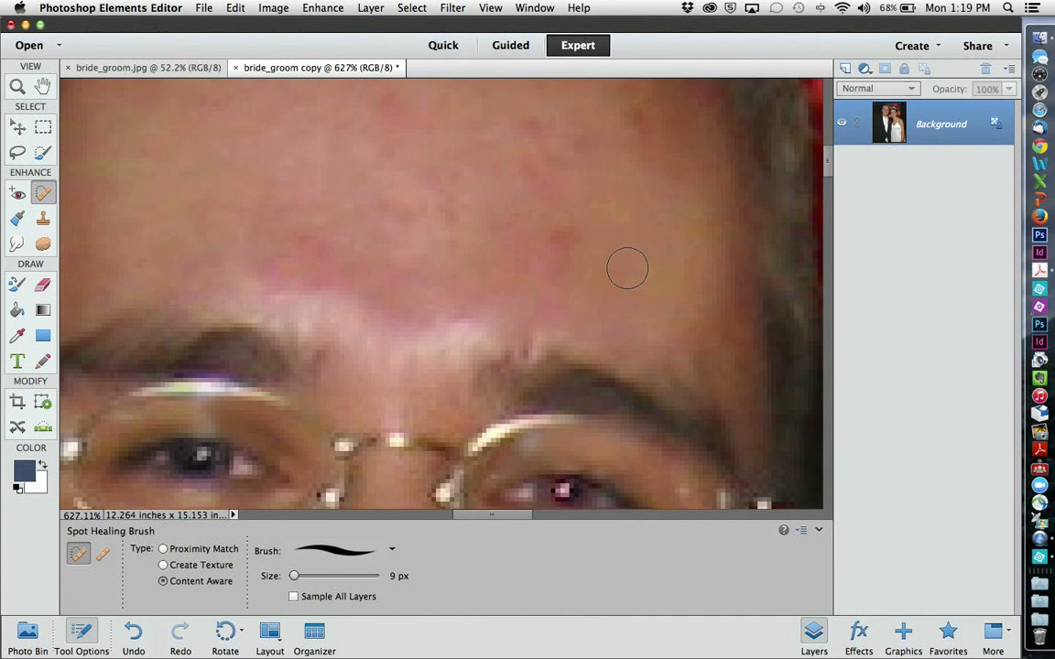
Whiten the groom's yellowish teeth with the Sponge tool in Desaturate mode, using a 7 px size and 22% flow.
{"action": "scroll", "coordinate": [623, 254], "scroll_direction": "down", "scroll_amount": 3}
{"action": "left_click_drag", "start_coordinate": [474, 383], "coordinate": [494, 189]}
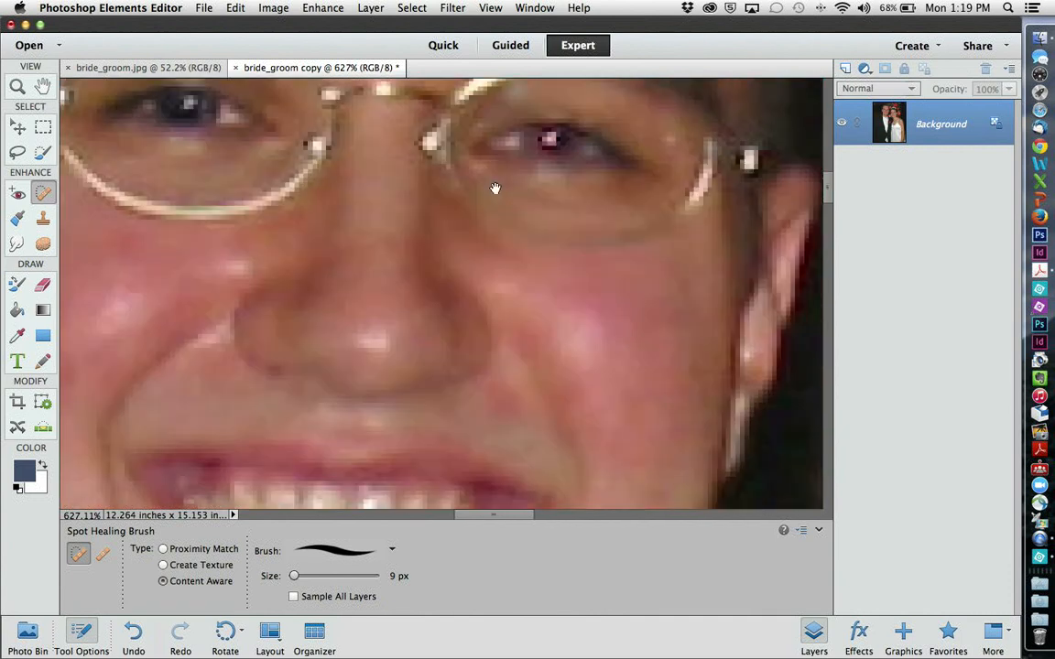
{"action": "left_click_drag", "start_coordinate": [489, 360], "coordinate": [505, 179]}
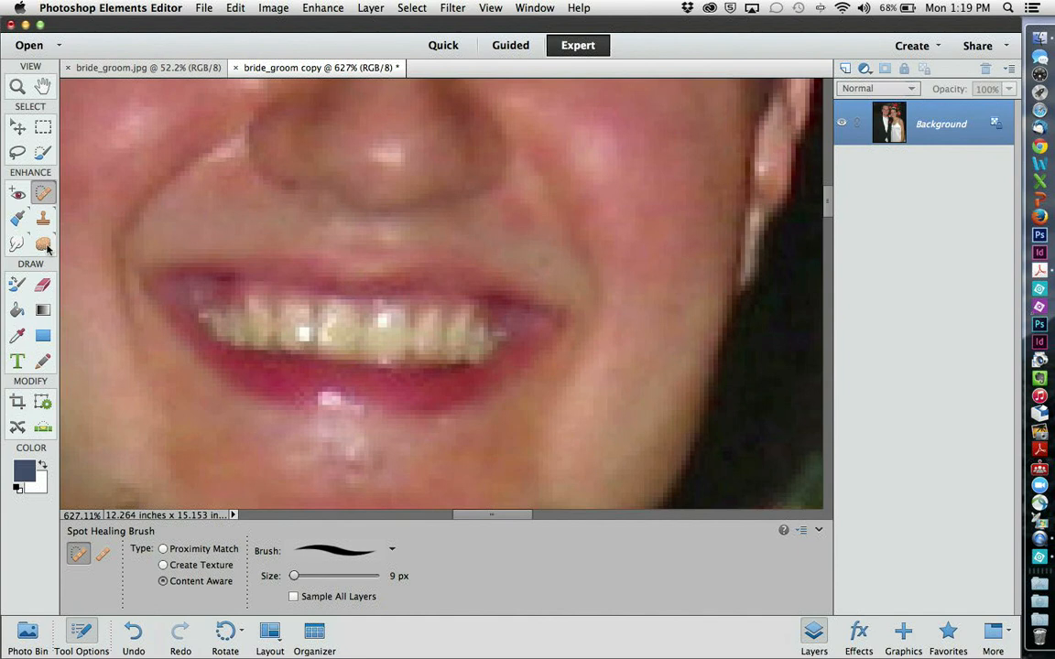
{"action": "left_click", "coordinate": [43, 244]}
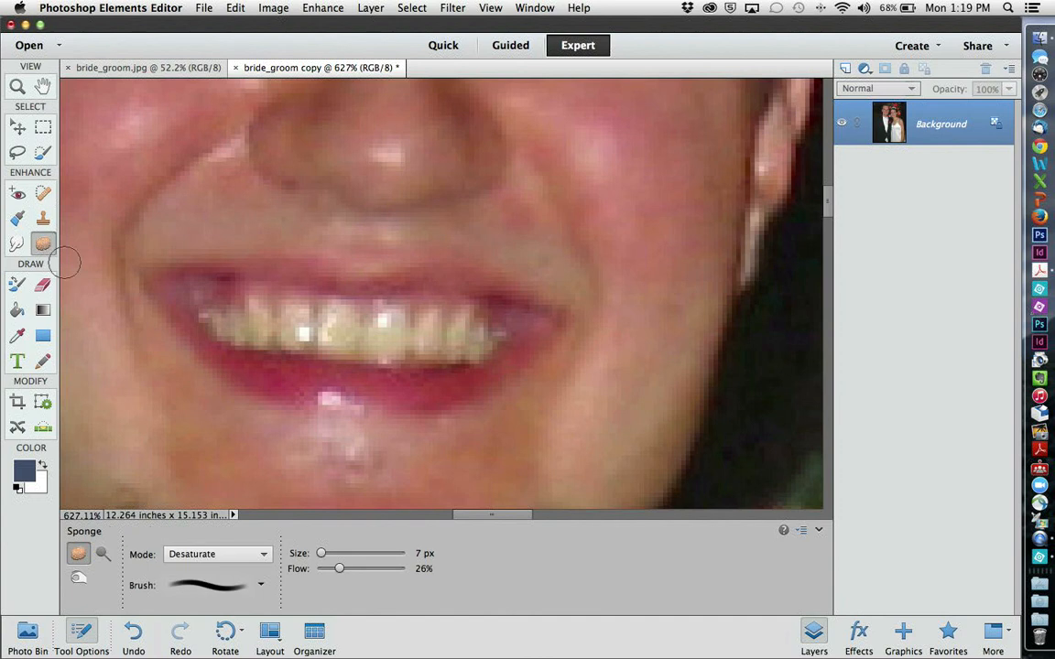
{"action": "left_click", "coordinate": [267, 557]}
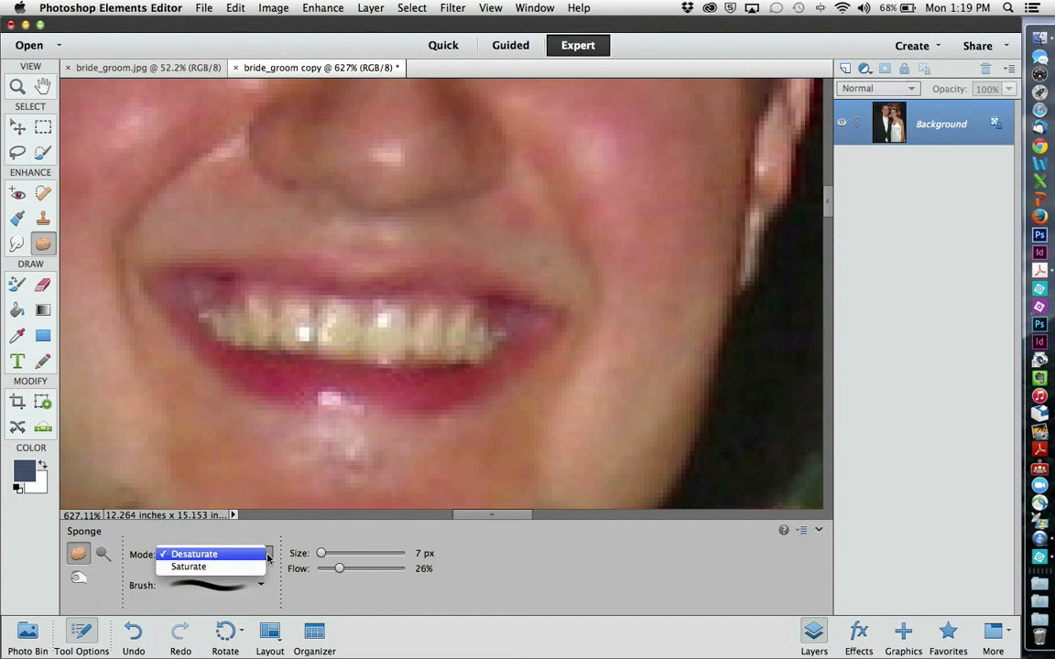
{"action": "left_click", "coordinate": [249, 554]}
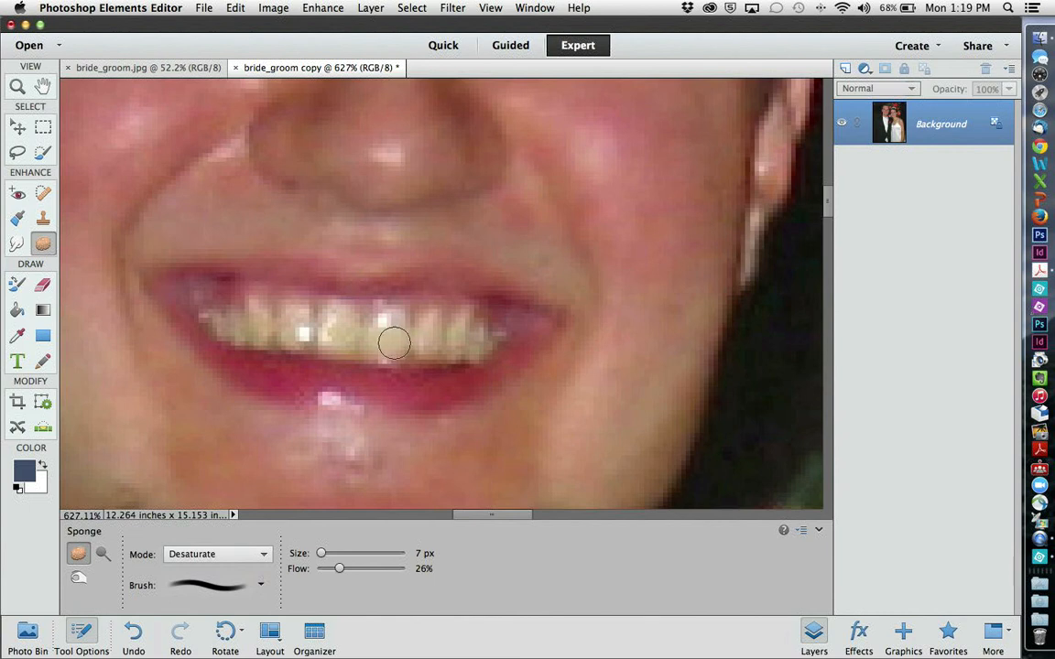
{"action": "left_click_drag", "start_coordinate": [340, 569], "coordinate": [337, 571]}
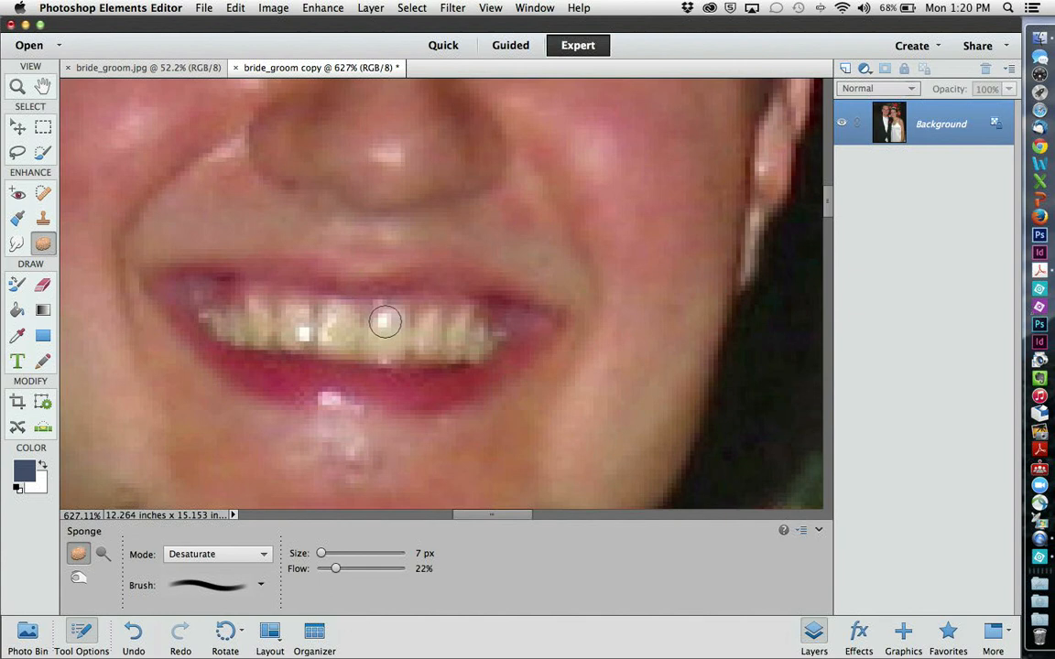
{"action": "mouse_move", "coordinate": [383, 313]}
{"action": "left_mouse_down"}
{"action": "mouse_move", "coordinate": [376, 340]}
{"action": "mouse_move", "coordinate": [423, 328]}
{"action": "left_mouse_up"}
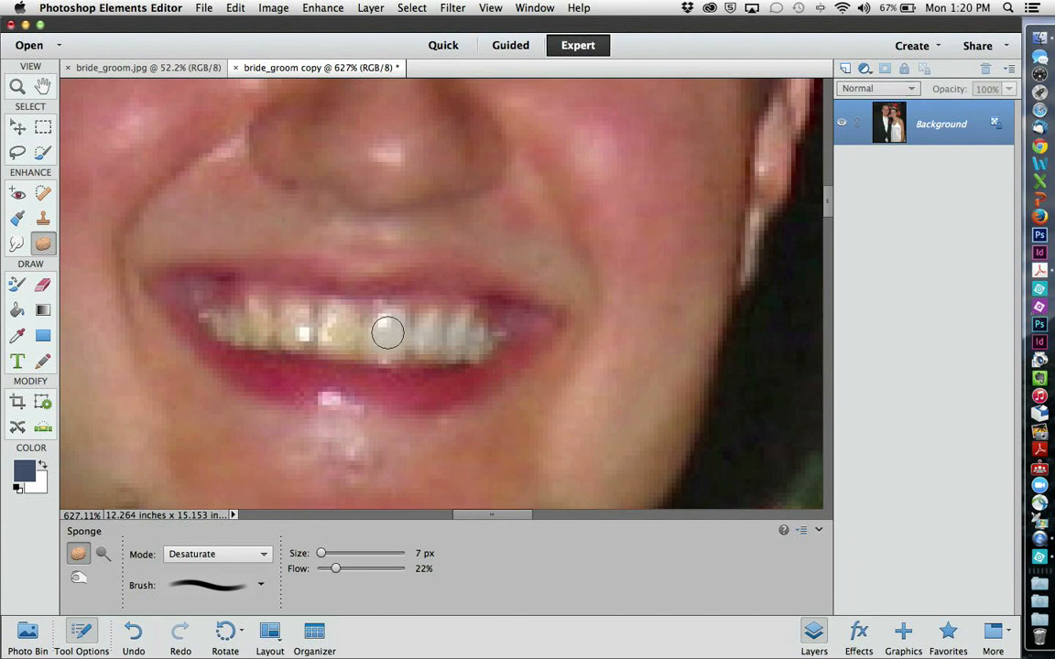
{"action": "mouse_move", "coordinate": [332, 340]}
{"action": "left_mouse_down"}
{"action": "mouse_move", "coordinate": [301, 314]}
{"action": "mouse_move", "coordinate": [285, 325]}
{"action": "mouse_move", "coordinate": [236, 309]}
{"action": "mouse_move", "coordinate": [240, 320]}
{"action": "left_mouse_up"}
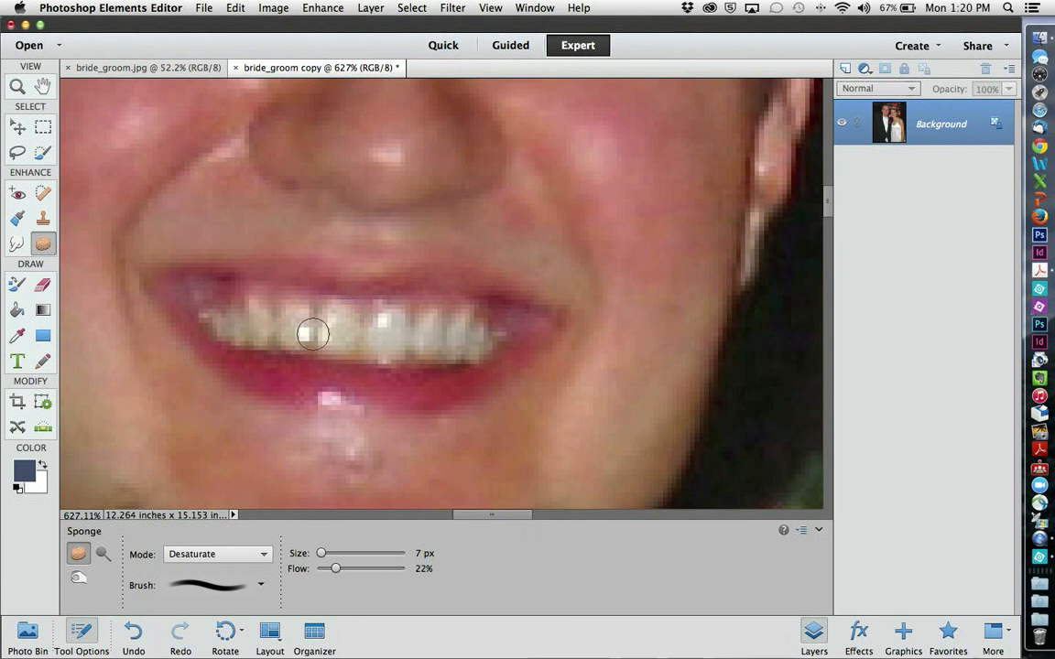
{"action": "key", "text": "super+0"}
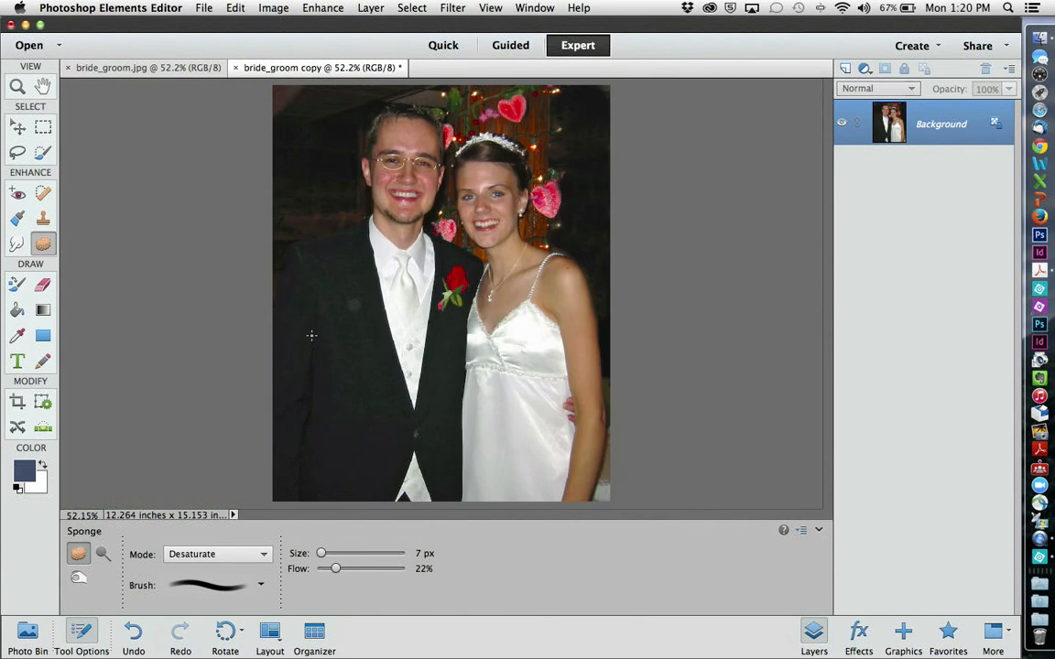
Open the image two friends.jpg from the Elements Training images folder.
{"action": "left_click", "coordinate": [201, 7]}
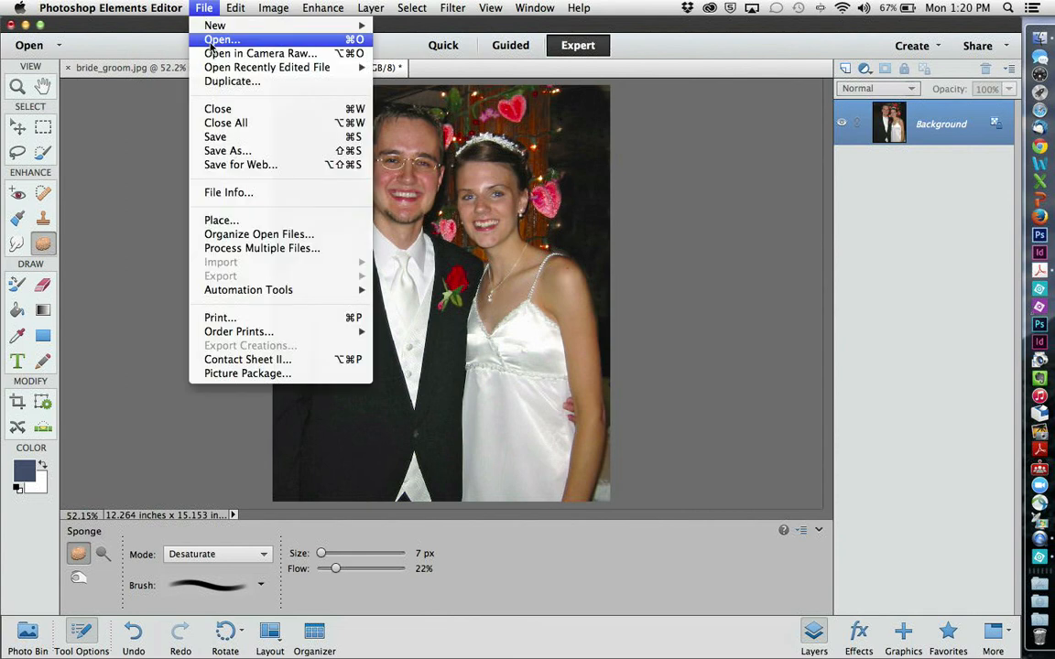
{"action": "left_click", "coordinate": [227, 40]}
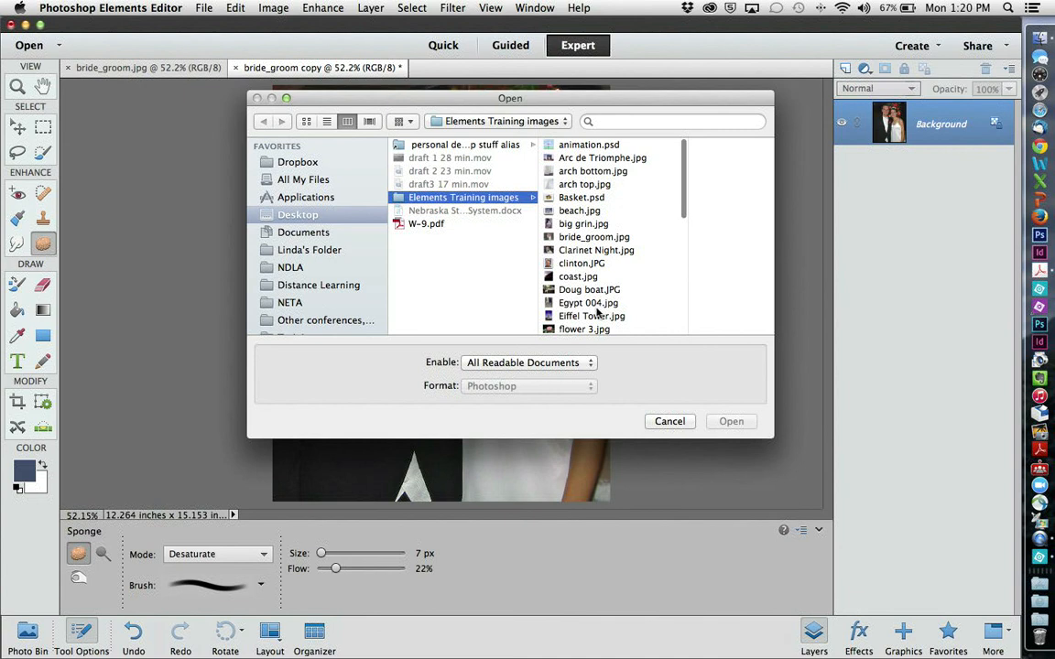
{"action": "scroll", "coordinate": [596, 291], "scroll_direction": "down", "scroll_amount": 10}
{"action": "scroll", "coordinate": [600, 311], "scroll_direction": "down", "scroll_amount": 2}
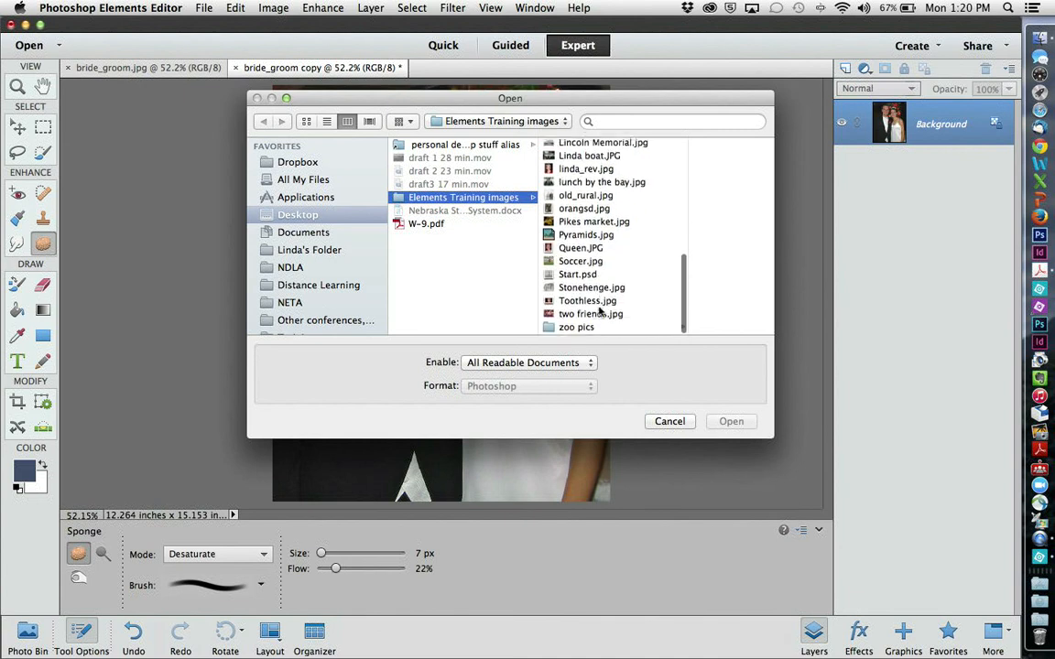
{"action": "left_click", "coordinate": [595, 314]}
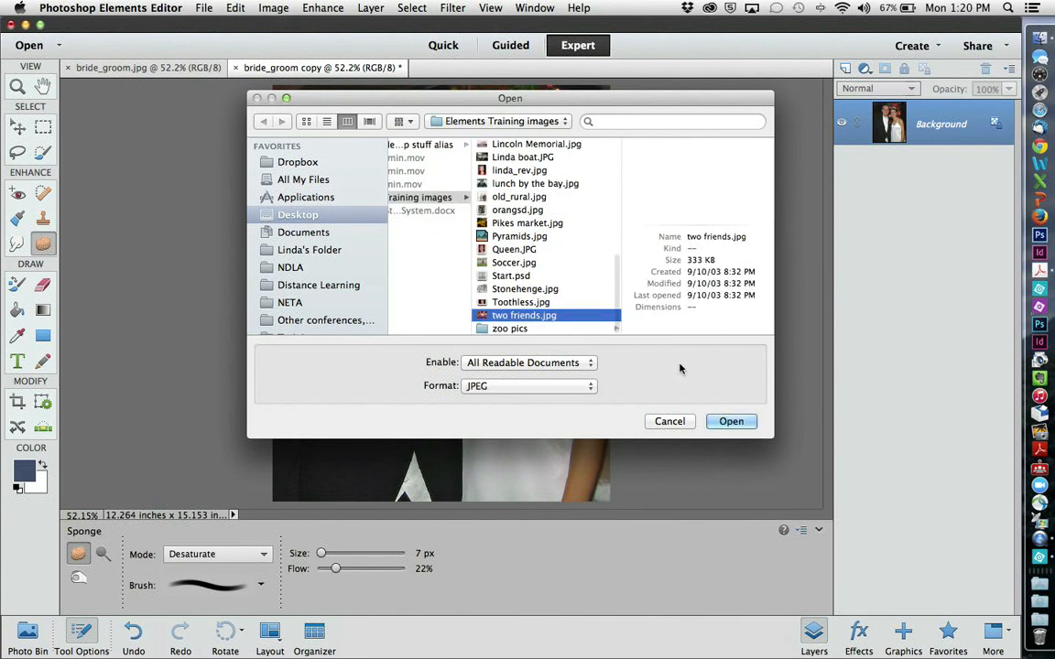
{"action": "left_click", "coordinate": [731, 423]}
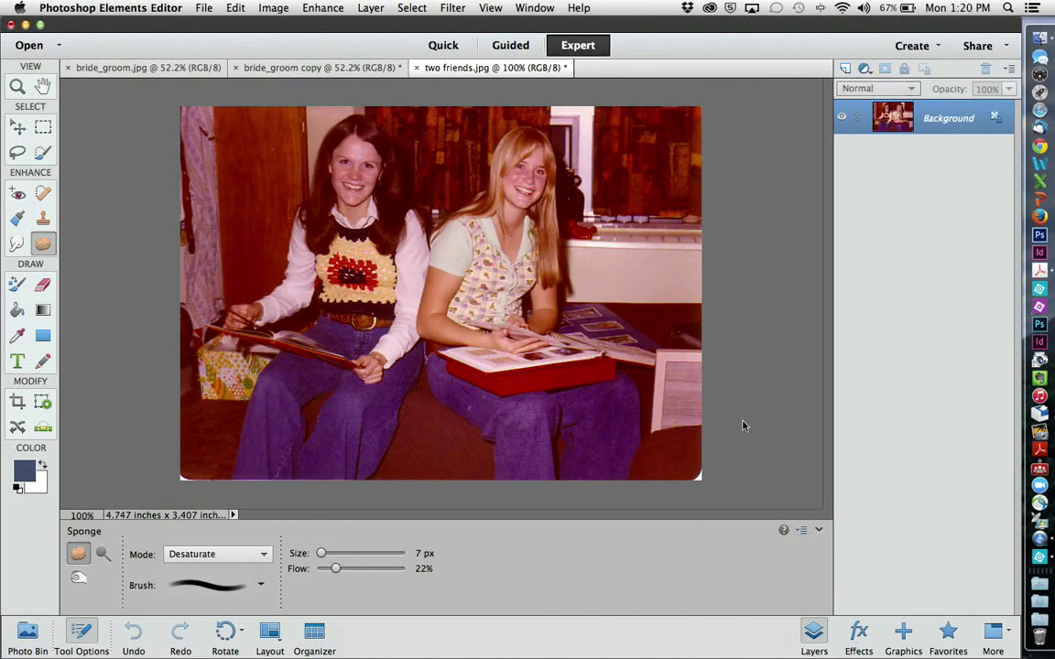
Duplicate the two friends photo as "two friends copy".
{"action": "left_click", "coordinate": [203, 8]}
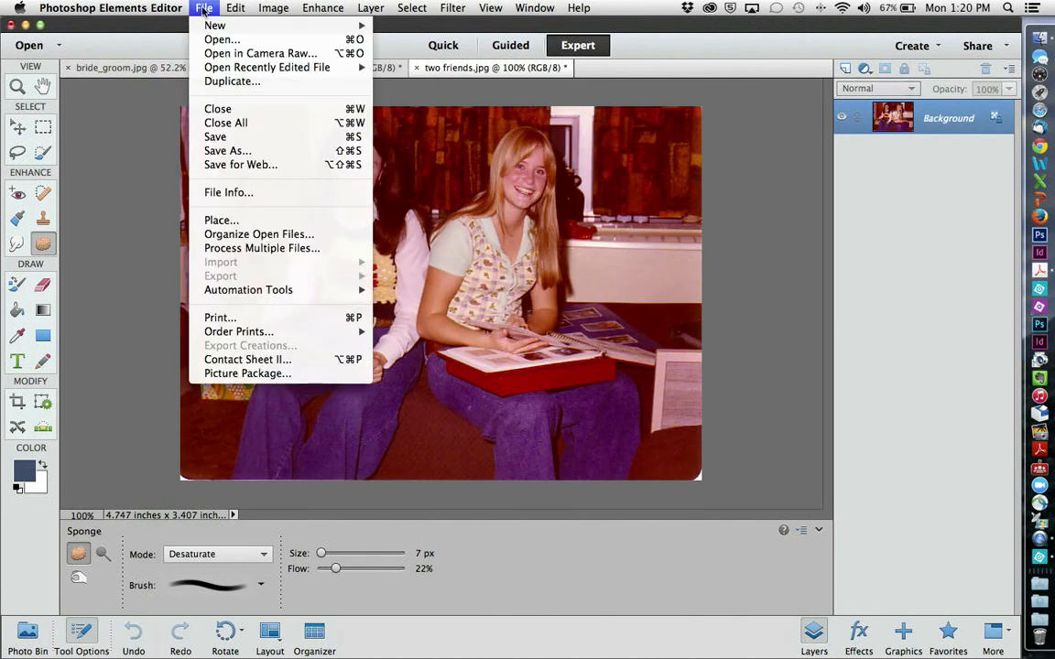
{"action": "left_click", "coordinate": [232, 81]}
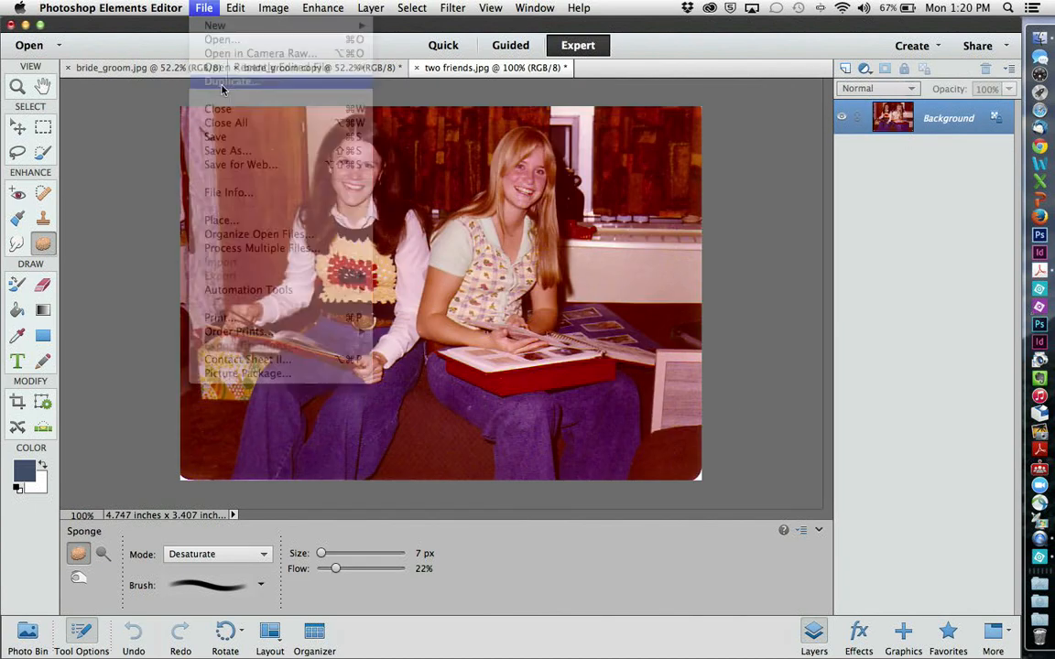
{"action": "left_click", "coordinate": [606, 269]}
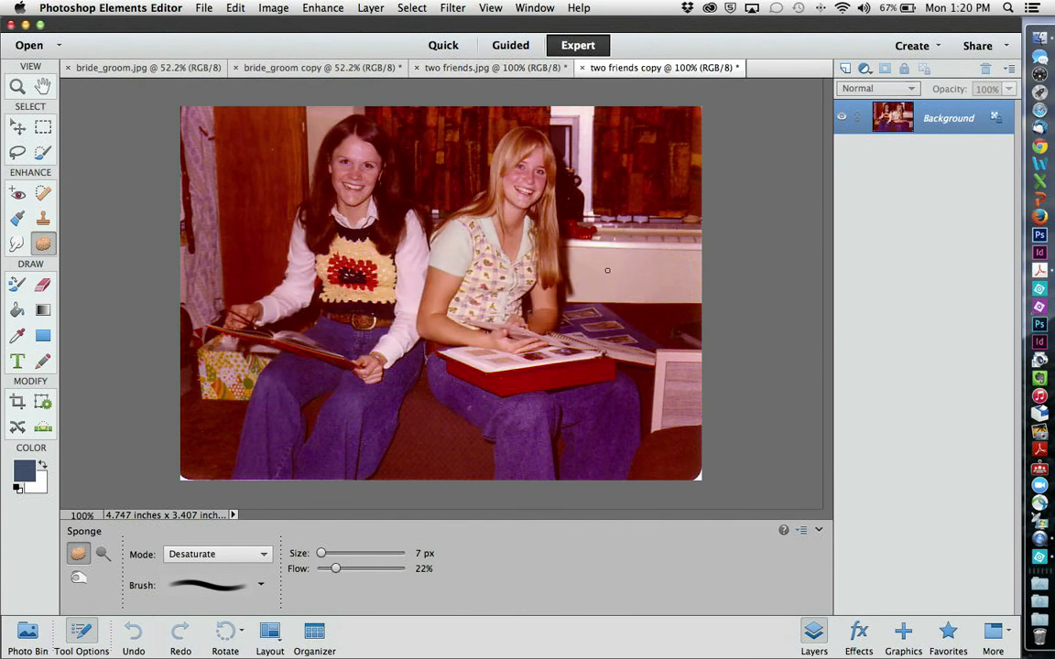
Try Auto Color Correction on the duplicated two friends photo, and undo it.
{"action": "left_click", "coordinate": [323, 8]}
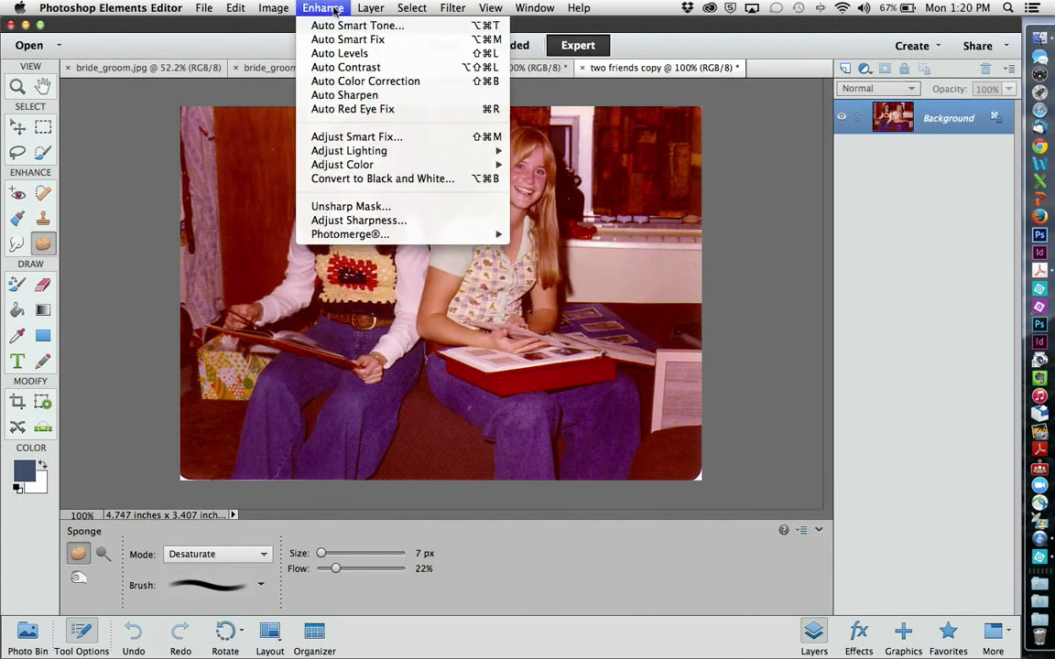
{"action": "left_click", "coordinate": [439, 84]}
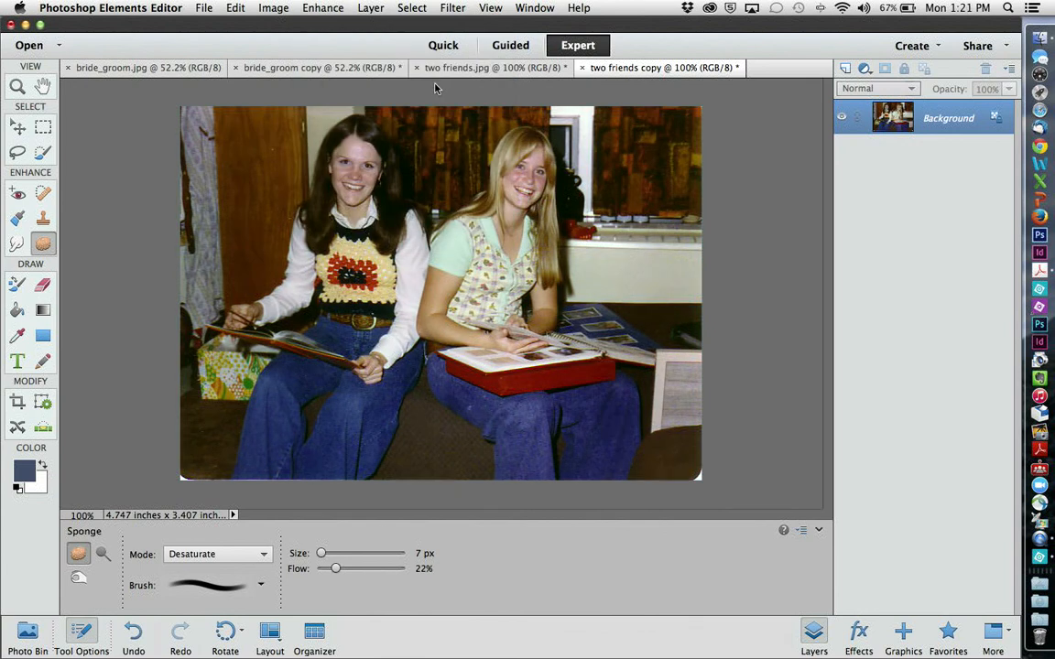
{"action": "left_click", "coordinate": [235, 7]}
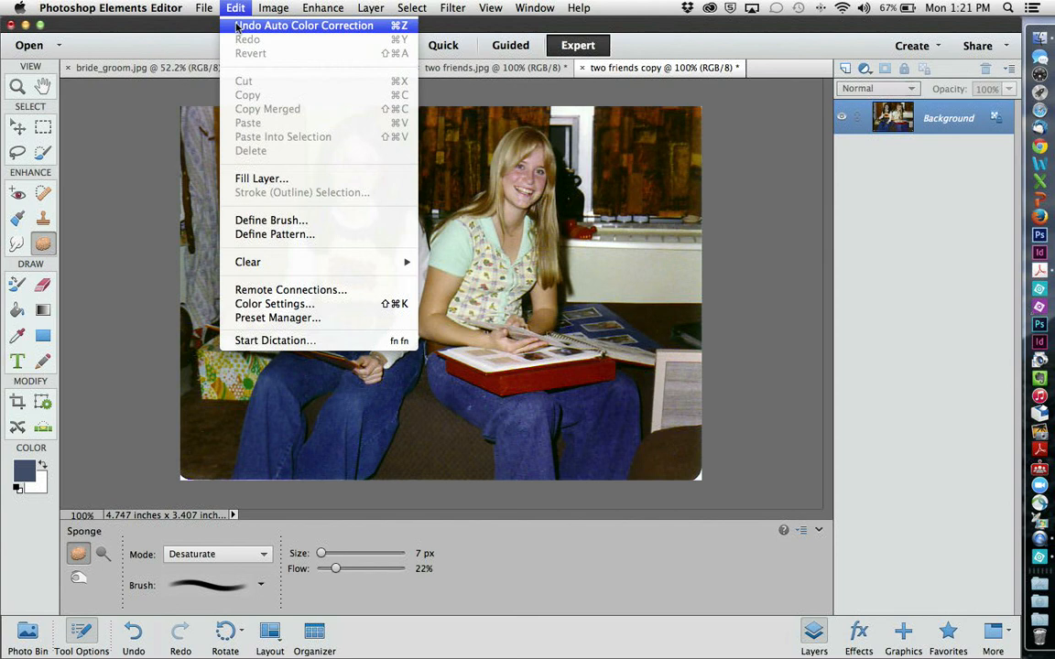
{"action": "left_click", "coordinate": [235, 26]}
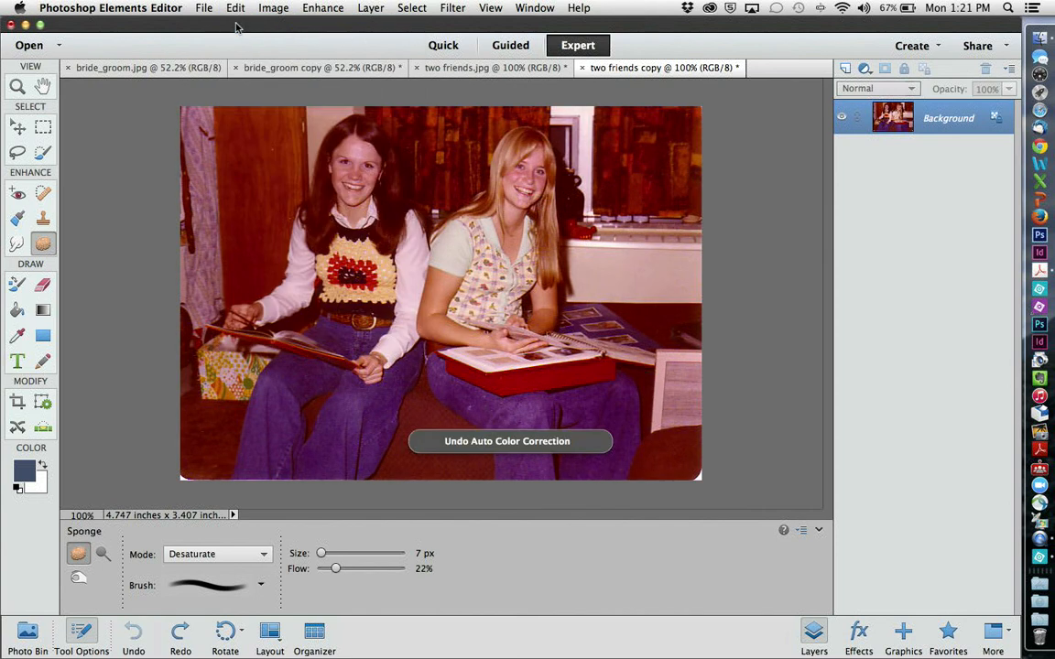
Start a Levels adjustment on the two friends copy and set the Red channel's shadow input level to 57.
{"action": "left_click", "coordinate": [339, 7]}
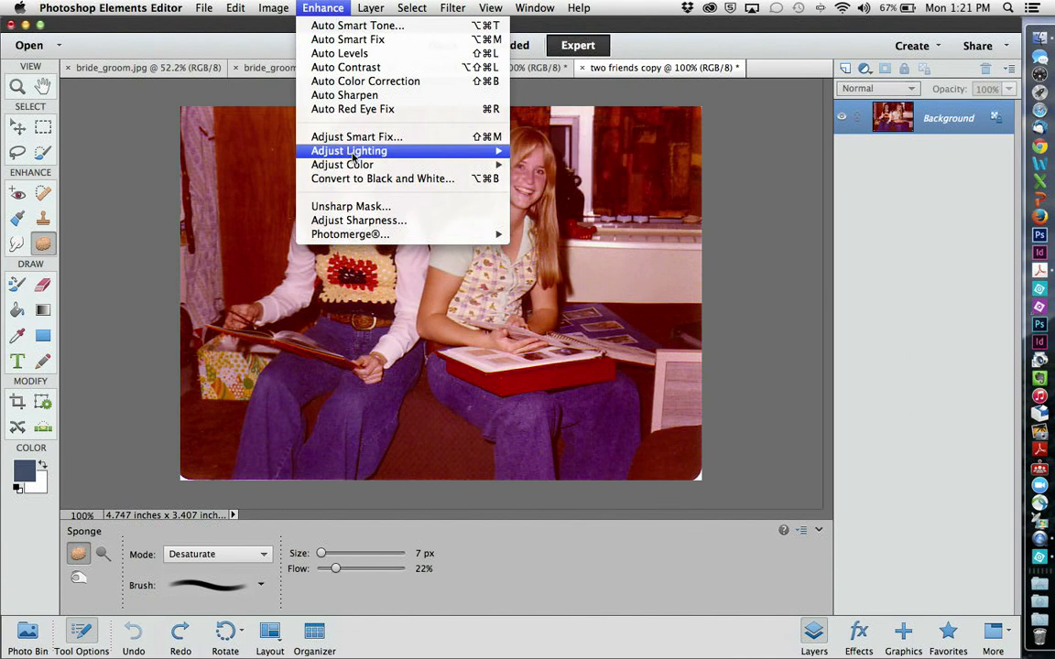
{"action": "mouse_move", "coordinate": [353, 154]}
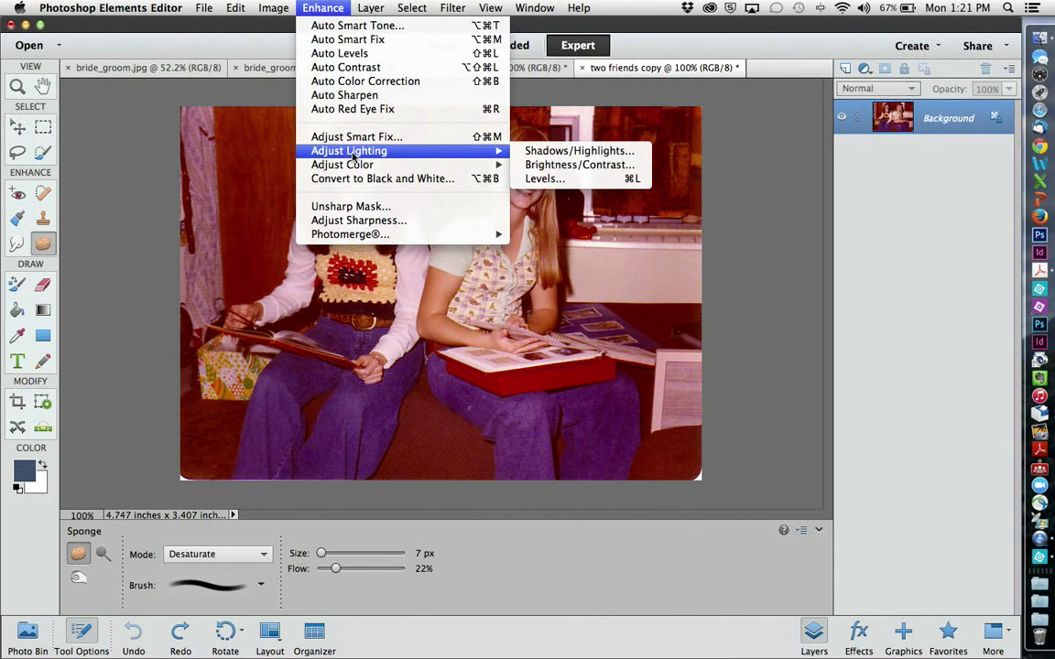
{"action": "left_click", "coordinate": [560, 180]}
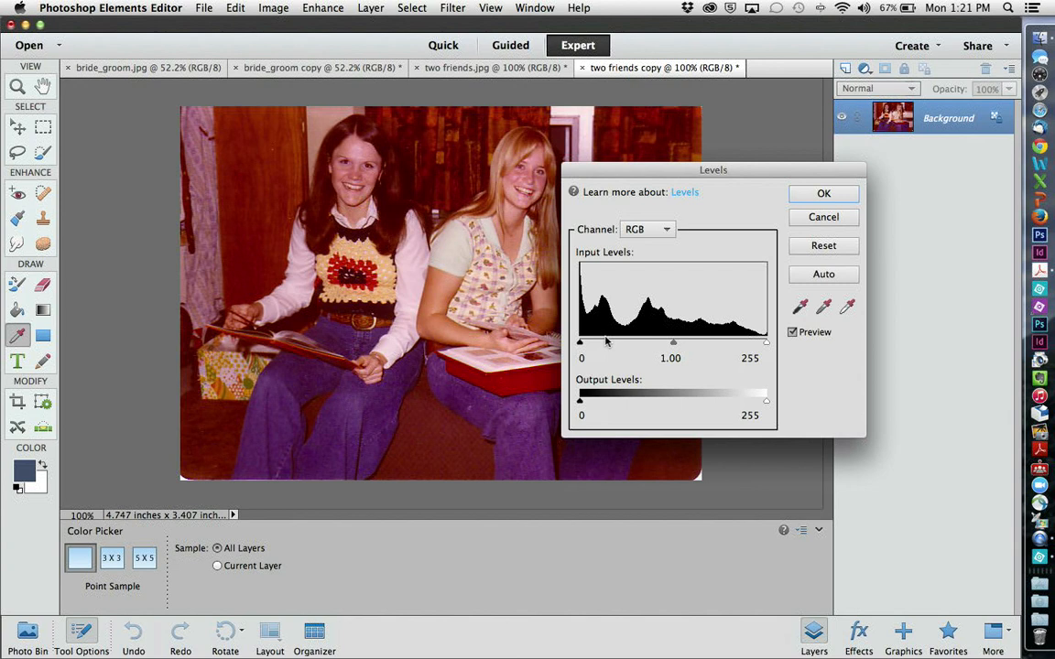
{"action": "left_click", "coordinate": [662, 232]}
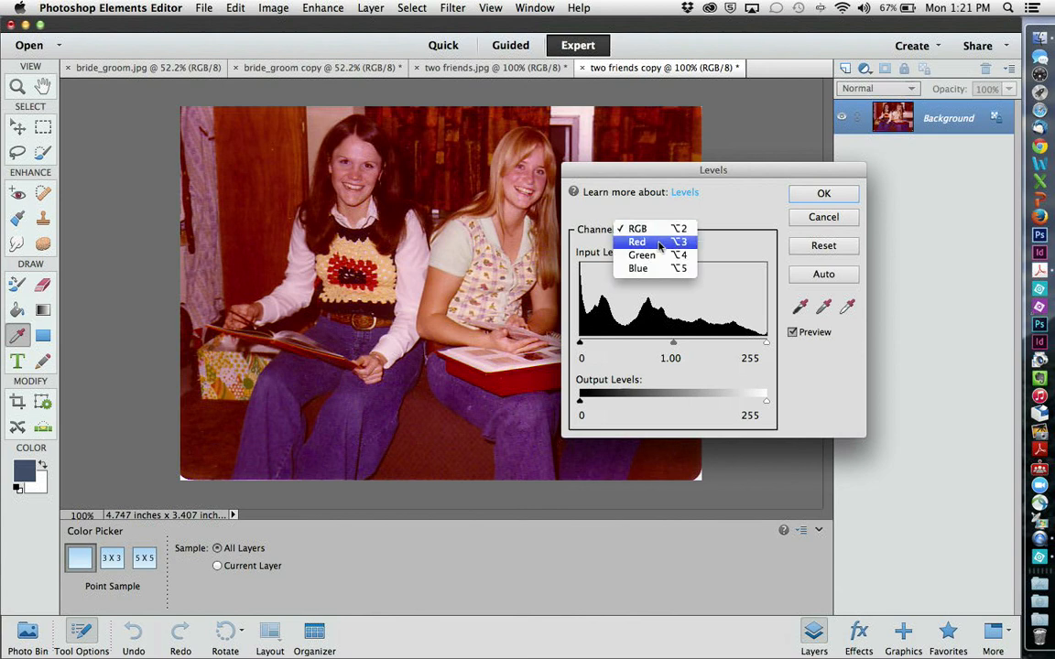
{"action": "left_click", "coordinate": [659, 244]}
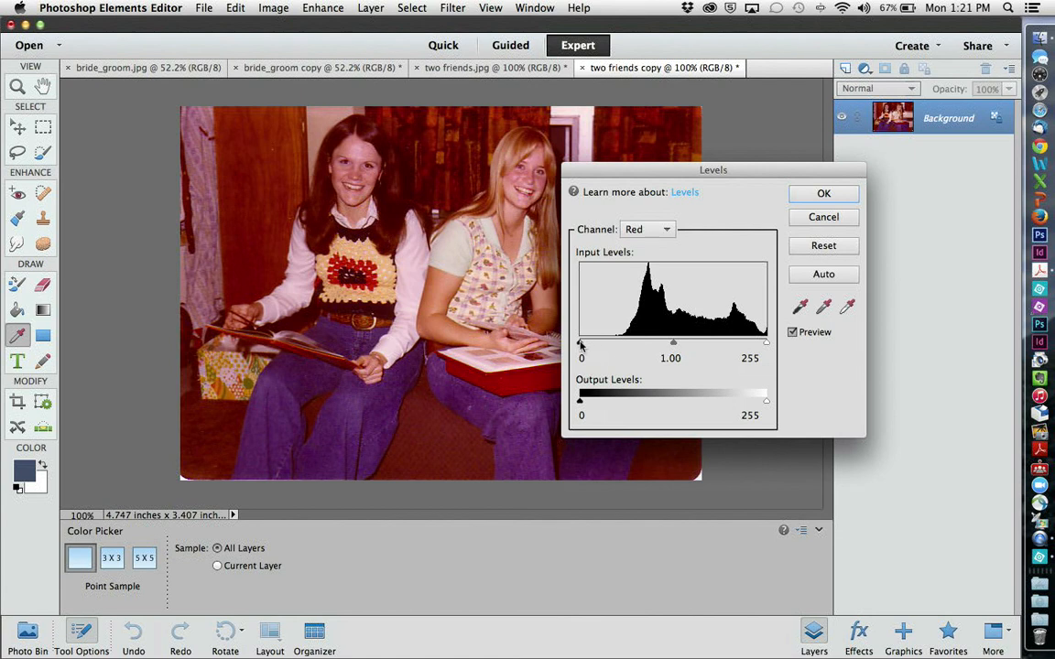
{"action": "left_click_drag", "start_coordinate": [580, 344], "coordinate": [620, 345]}
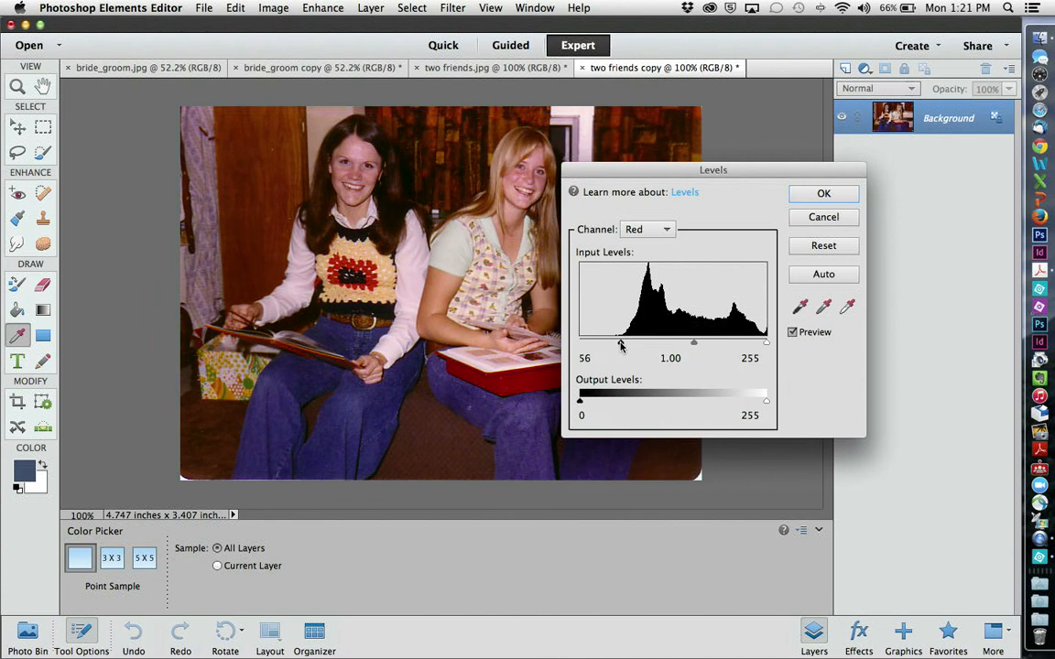
{"action": "mouse_move", "coordinate": [620, 345]}
{"action": "left_mouse_down"}
{"action": "mouse_move", "coordinate": [610, 346]}
{"action": "mouse_move", "coordinate": [620, 346]}
{"action": "left_mouse_up"}
Set the Green channel's shadow input level to 7 and its highlight input level to 223.
{"action": "left_click", "coordinate": [641, 231]}
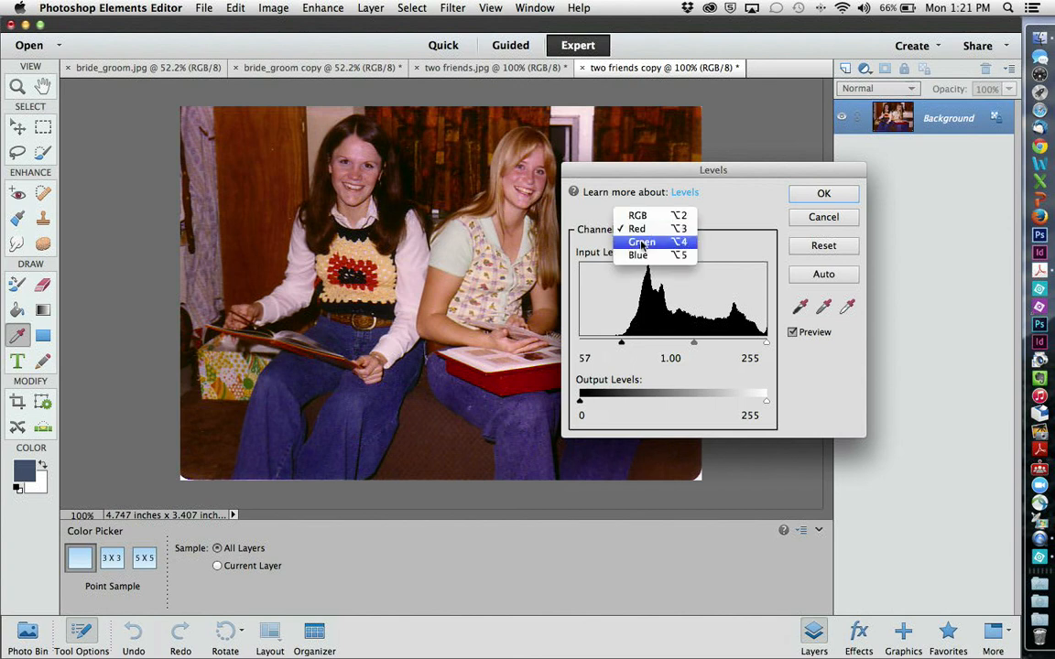
{"action": "left_click", "coordinate": [640, 243]}
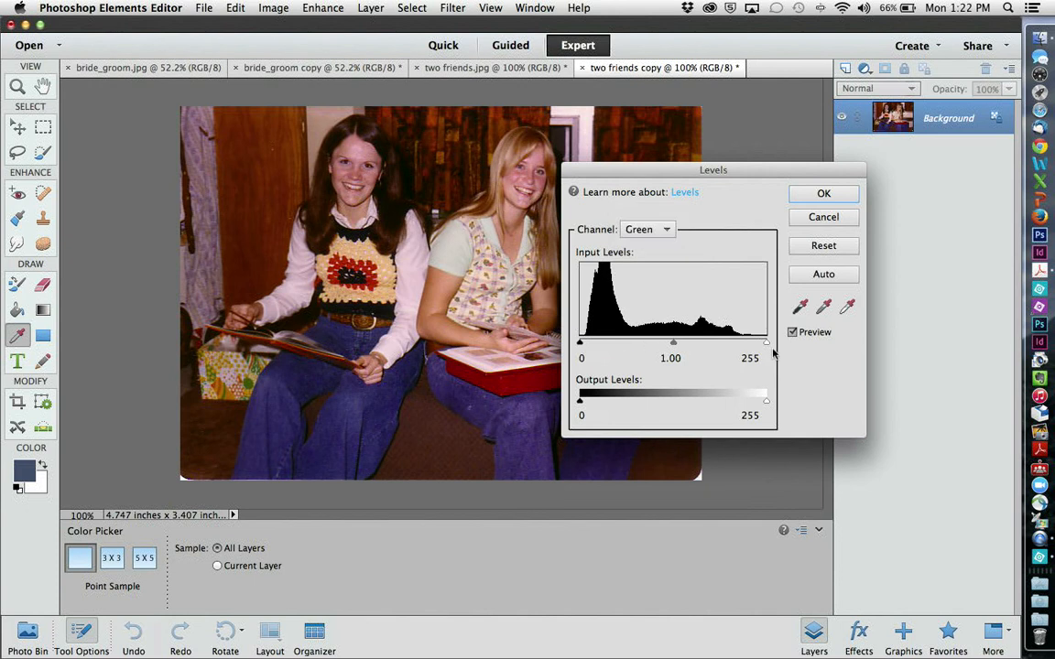
{"action": "left_click_drag", "start_coordinate": [767, 344], "coordinate": [745, 345]}
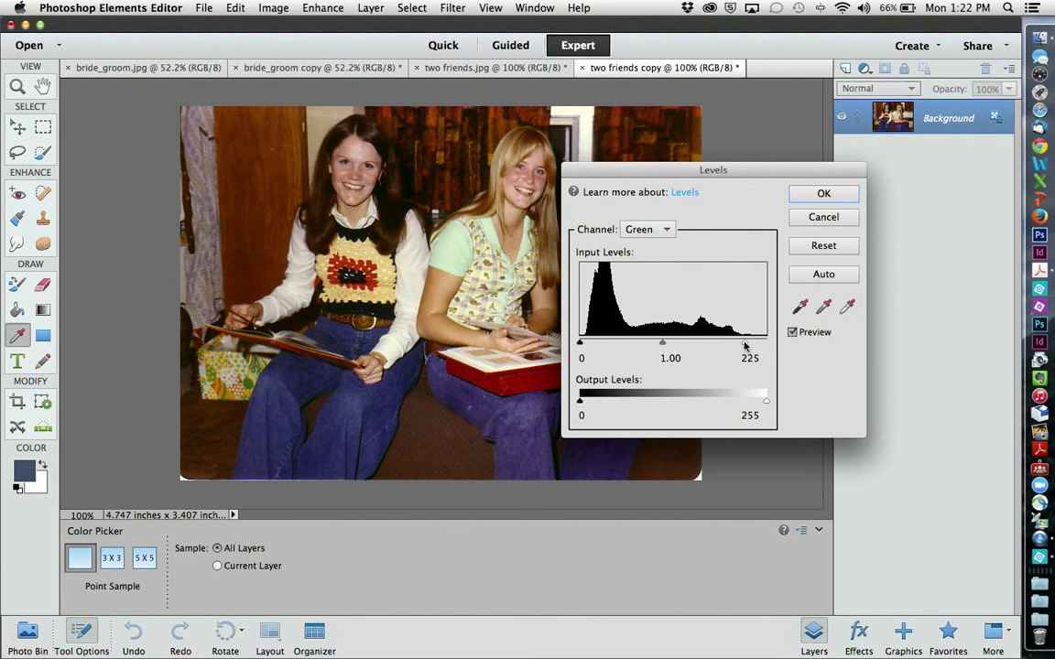
{"action": "left_click_drag", "start_coordinate": [745, 344], "coordinate": [744, 345]}
{"action": "left_click_drag", "start_coordinate": [579, 346], "coordinate": [586, 346]}
{"action": "left_click_drag", "start_coordinate": [746, 346], "coordinate": [744, 345]}
Set the Blue channel's highlight input level to 234.
{"action": "left_click", "coordinate": [648, 231]}
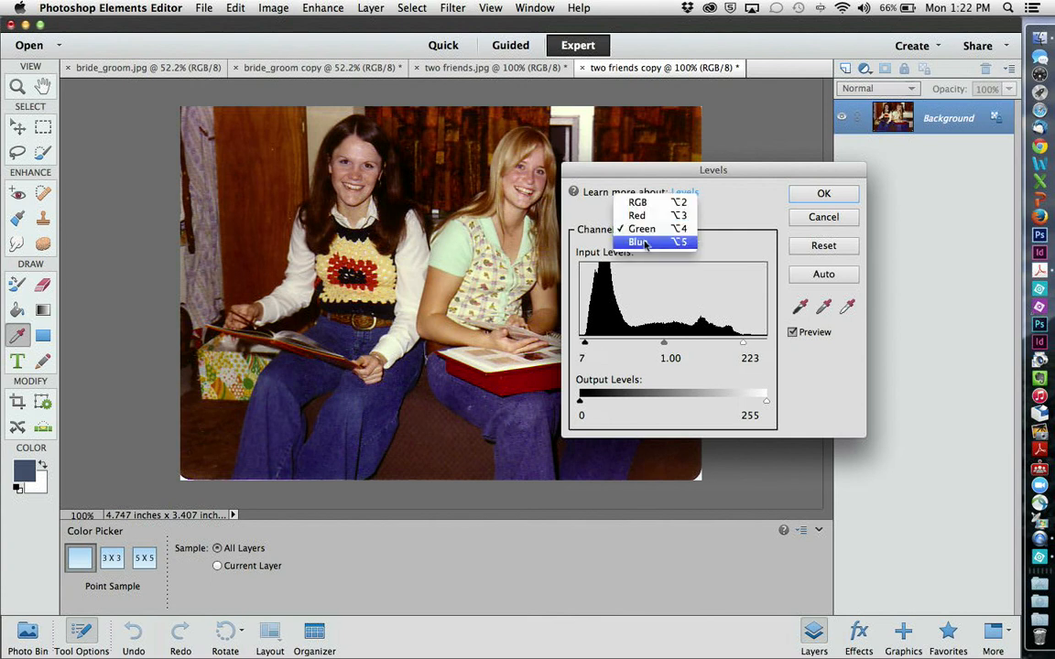
{"action": "left_click", "coordinate": [646, 244]}
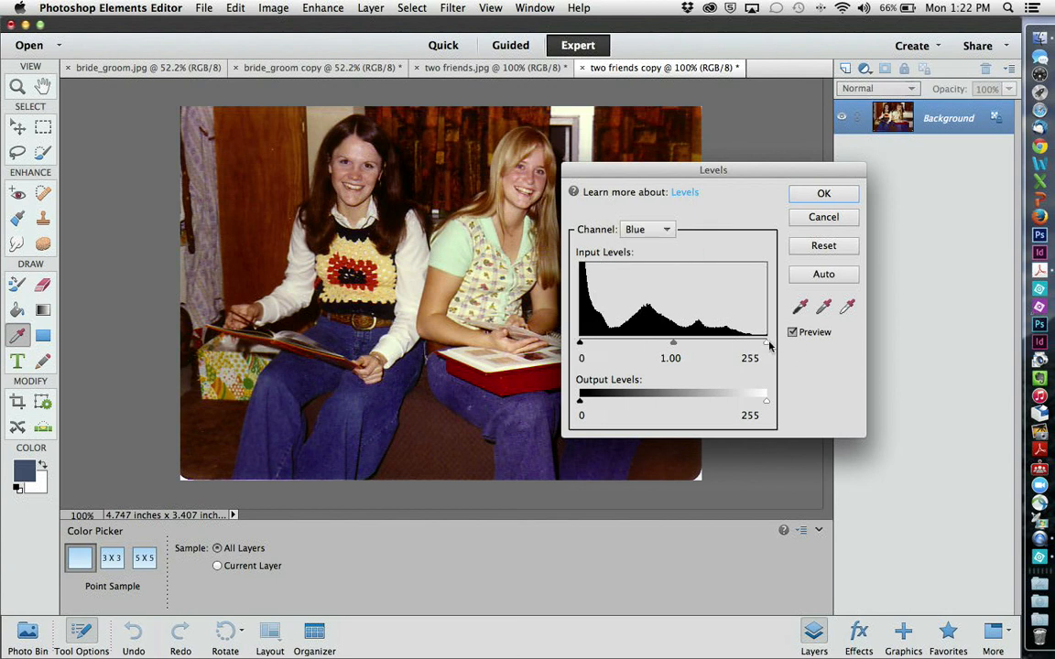
{"action": "left_click_drag", "start_coordinate": [766, 343], "coordinate": [752, 345]}
Brighten the combined RGB channel by setting its midtone input level to 1.27, and apply the Levels adjustment.
{"action": "left_click", "coordinate": [650, 230]}
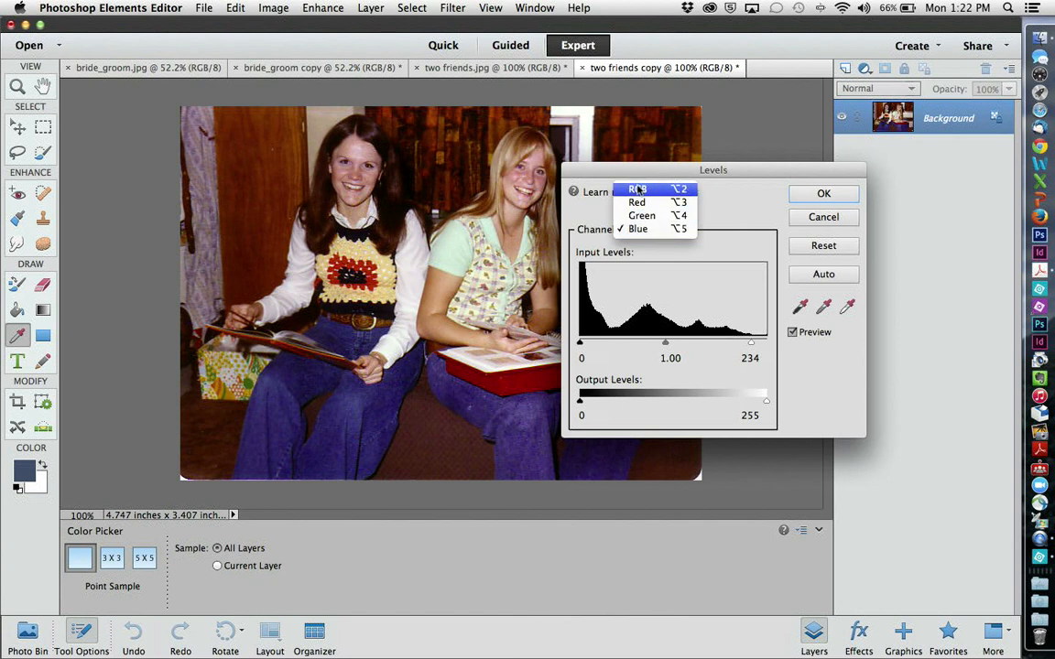
{"action": "left_click", "coordinate": [656, 191]}
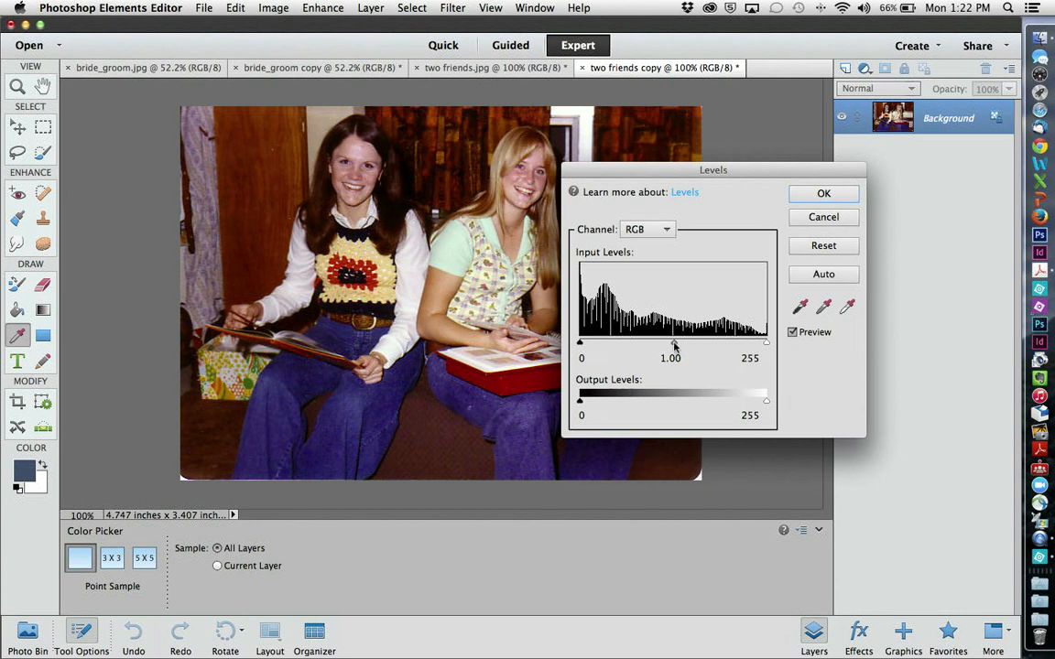
{"action": "left_click_drag", "start_coordinate": [673, 344], "coordinate": [675, 345]}
{"action": "left_click_drag", "start_coordinate": [673, 344], "coordinate": [658, 345]}
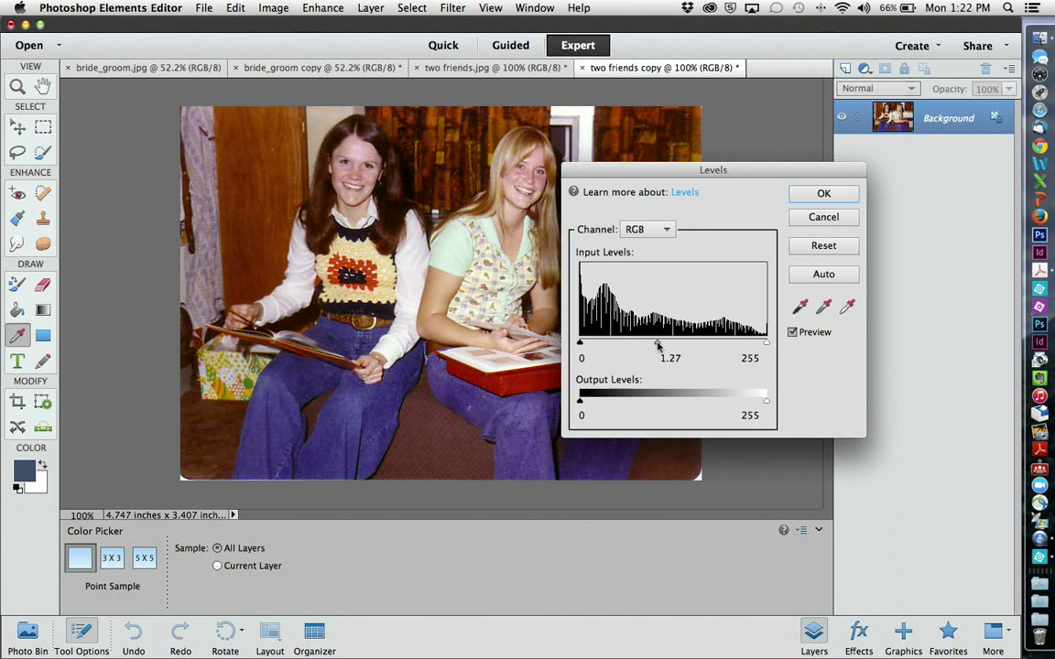
{"action": "left_click", "coordinate": [822, 195]}
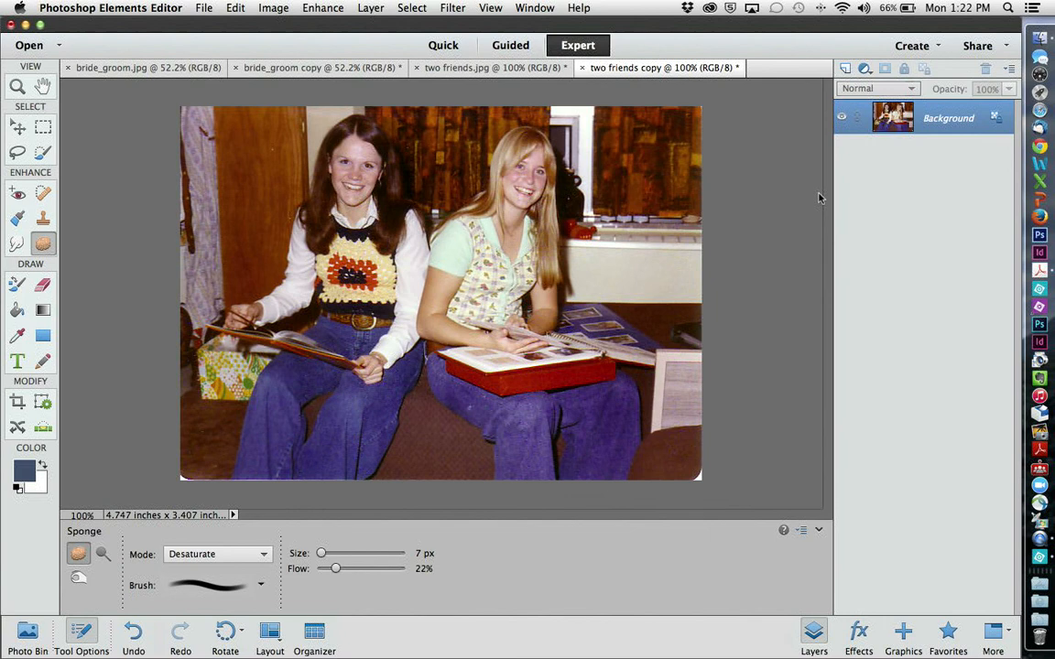
{"action": "key", "text": "super+Tab"}
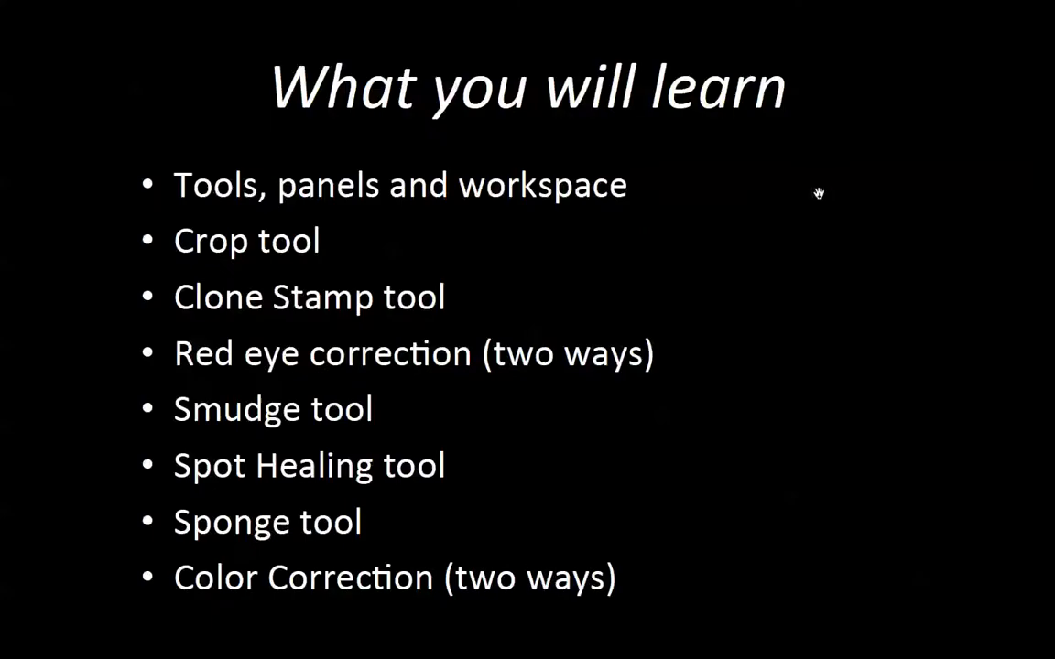
{"action": "key", "text": "Right"}
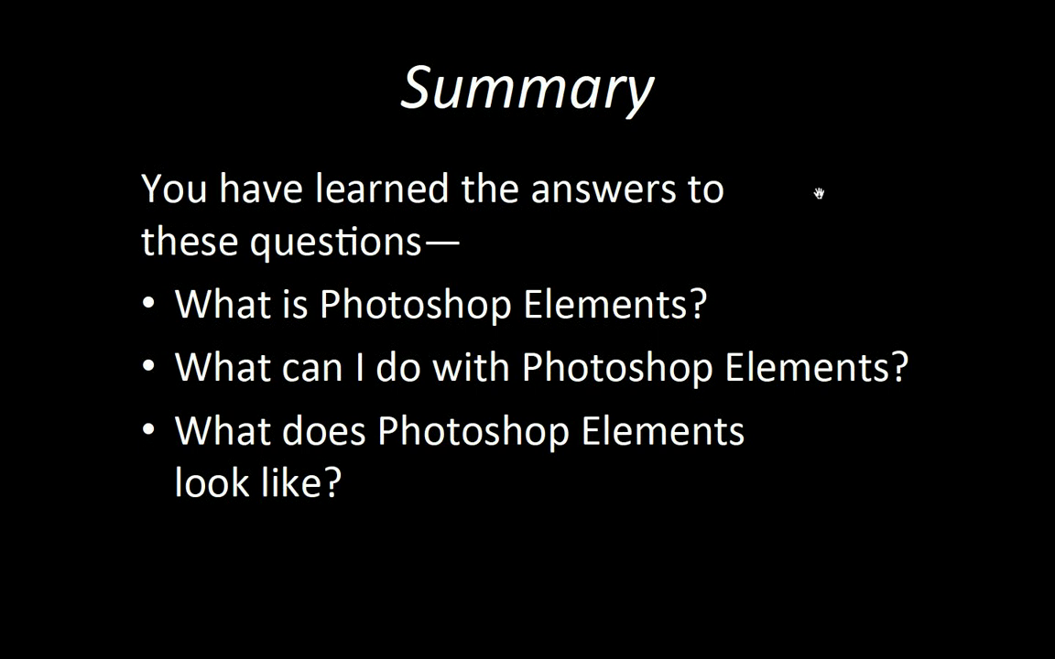
{"action": "key", "text": "Right"}
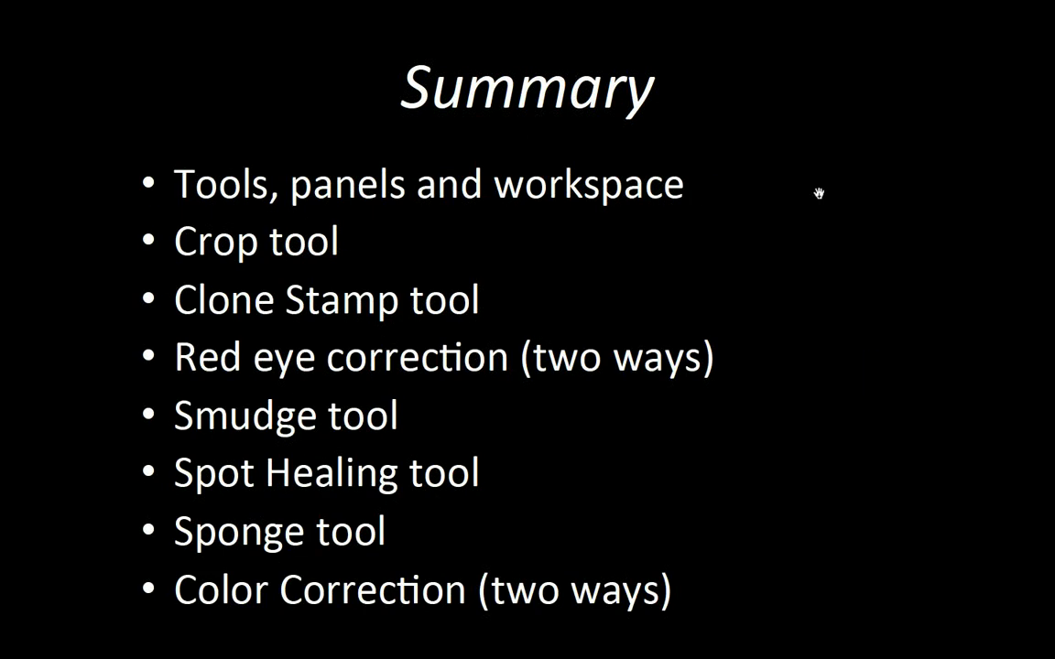